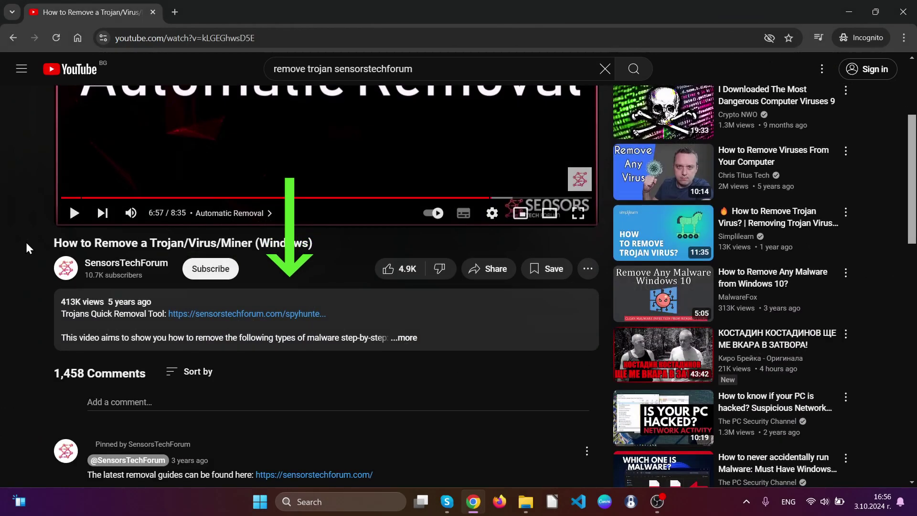
Step: Download the SpyHunter installer from the description link to the desktop and run it
left_click(221, 315)
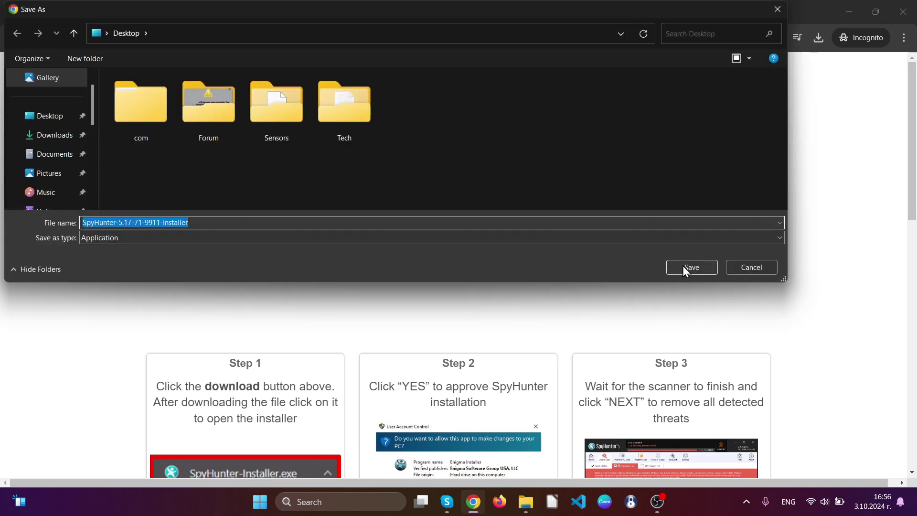
left_click(689, 267)
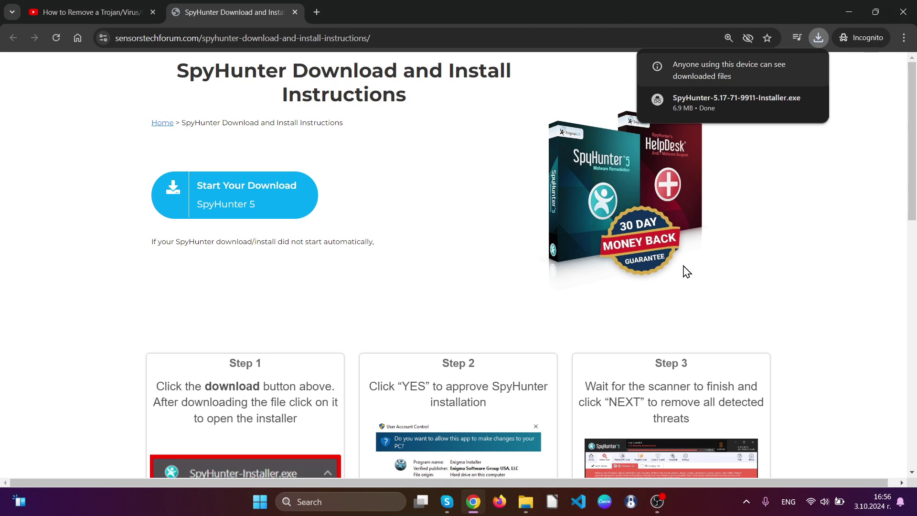
left_click(692, 106)
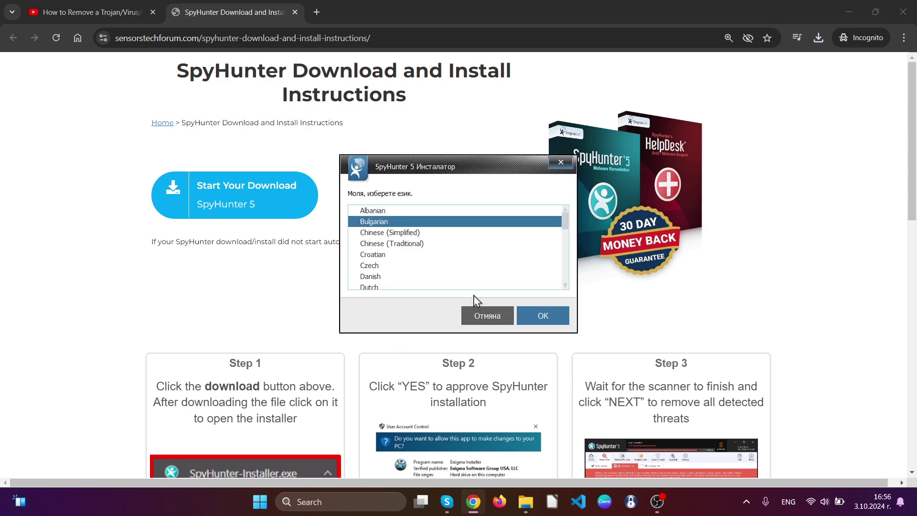
scroll(465, 280, "down", 1)
scroll(413, 265, "down", 1)
Step: Install SpyHunter 5 in English, accepting the EULA and Privacy Policy, then close setup
left_click(379, 241)
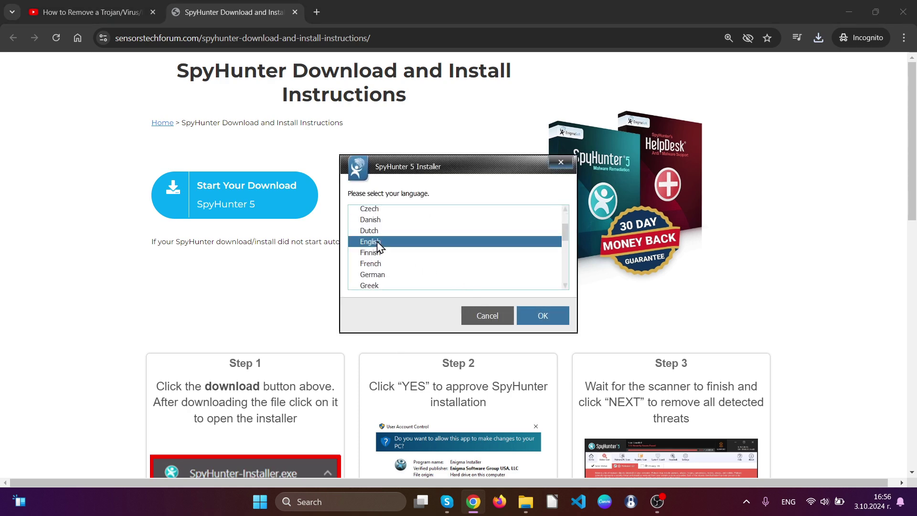
left_click(531, 314)
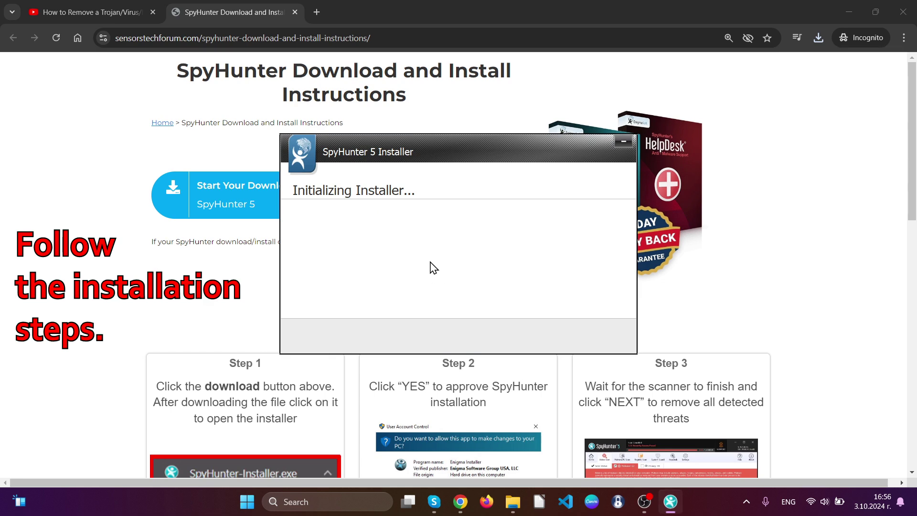
left_click(569, 340)
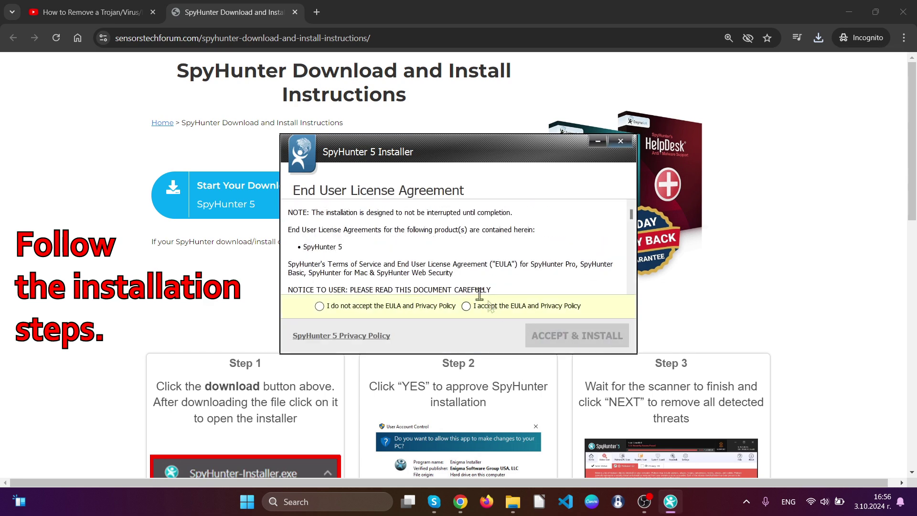
left_click(467, 307)
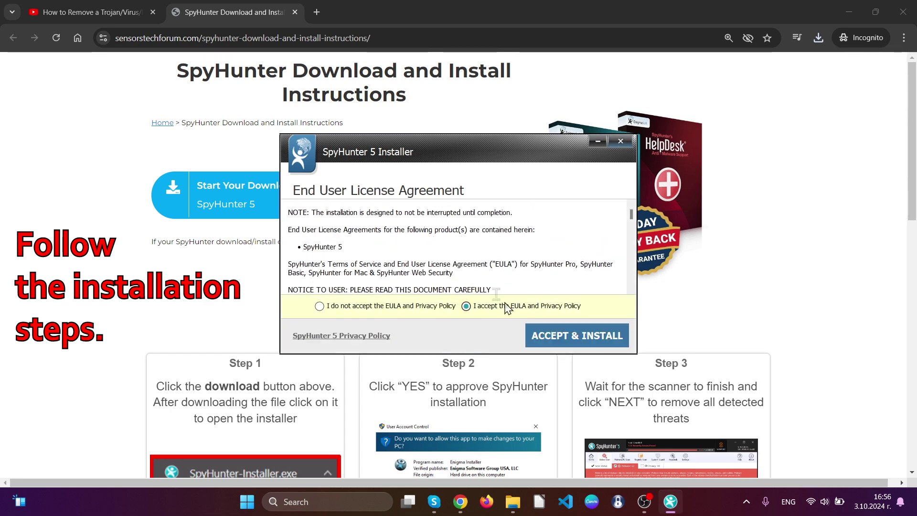
left_click(554, 338)
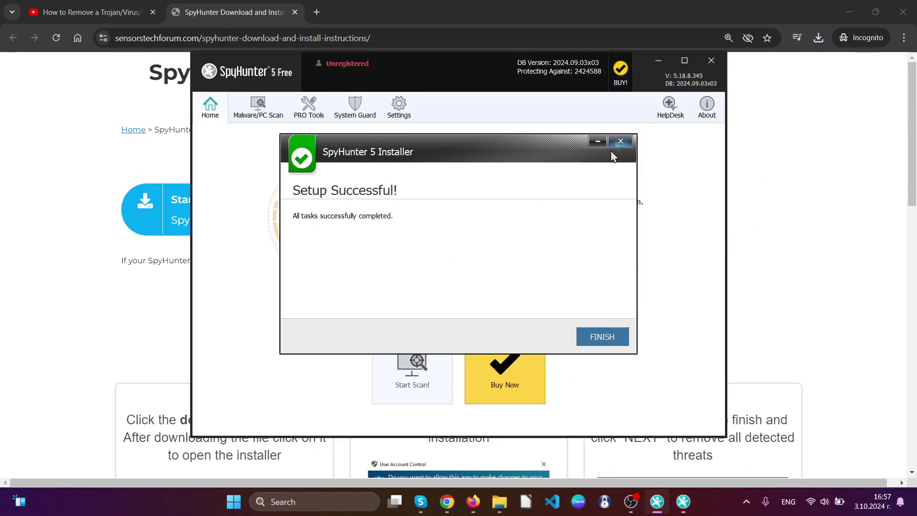
left_click(596, 336)
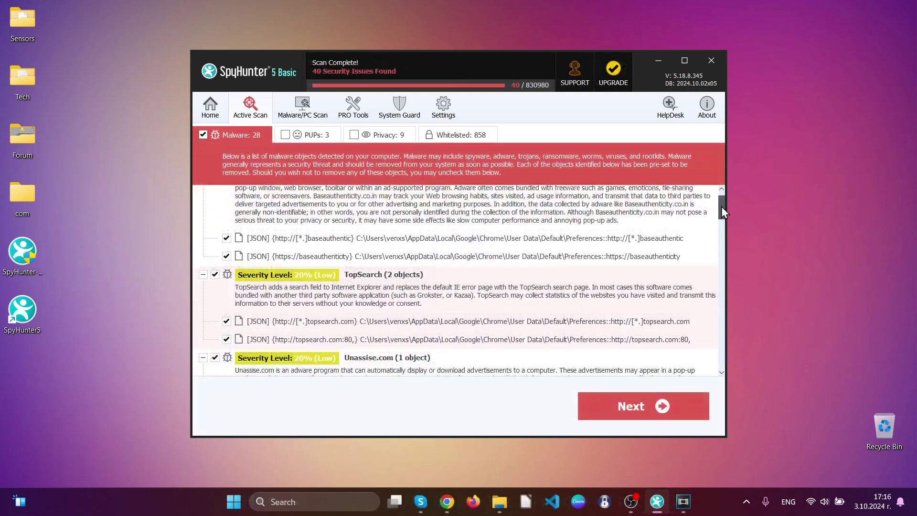
Step: Scroll the Malware results listing 40 issues, including Trojan.Stealer.HL
left_click_drag(722, 201, 722, 374)
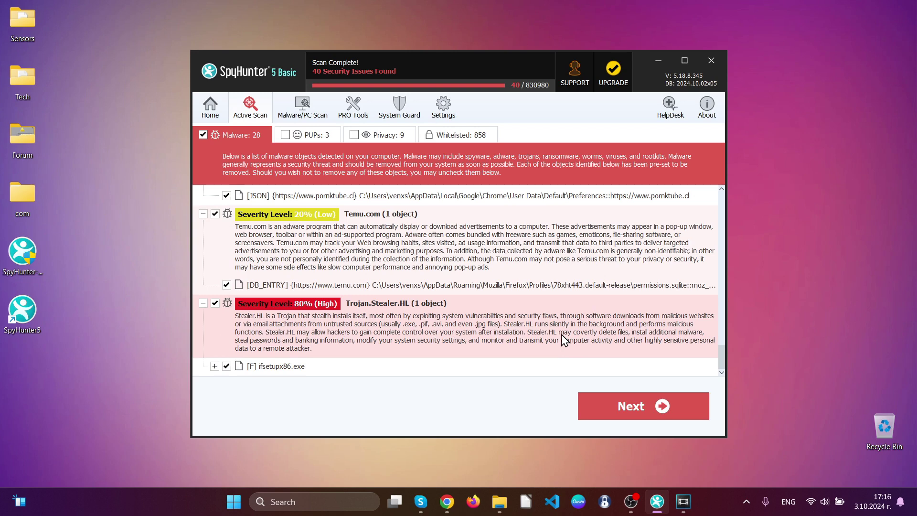
Step: Remove all detected objects past Optimizations, letting SpyHunter close Chrome to continue
left_click(633, 407)
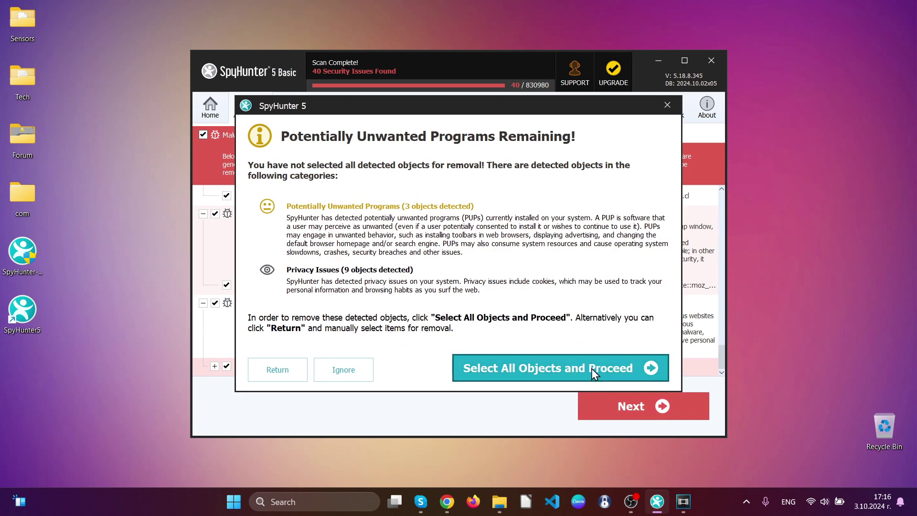
left_click(593, 373)
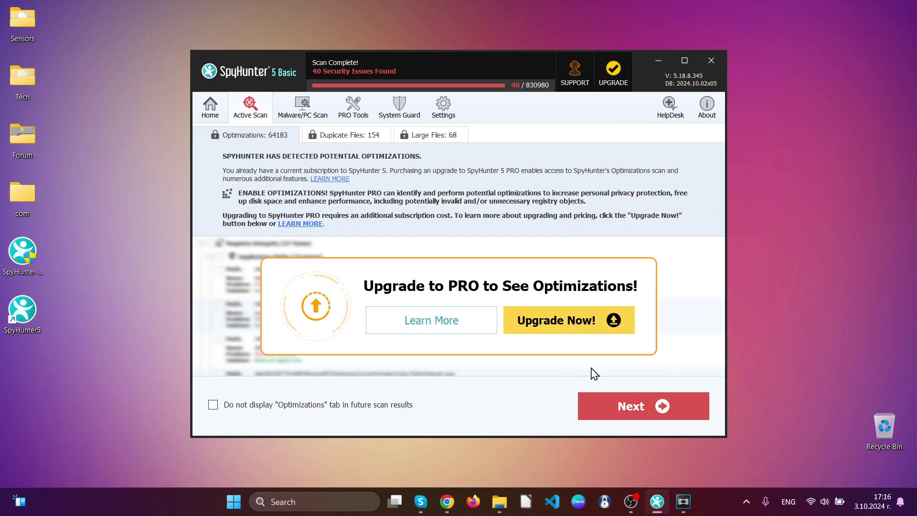
left_click(642, 411)
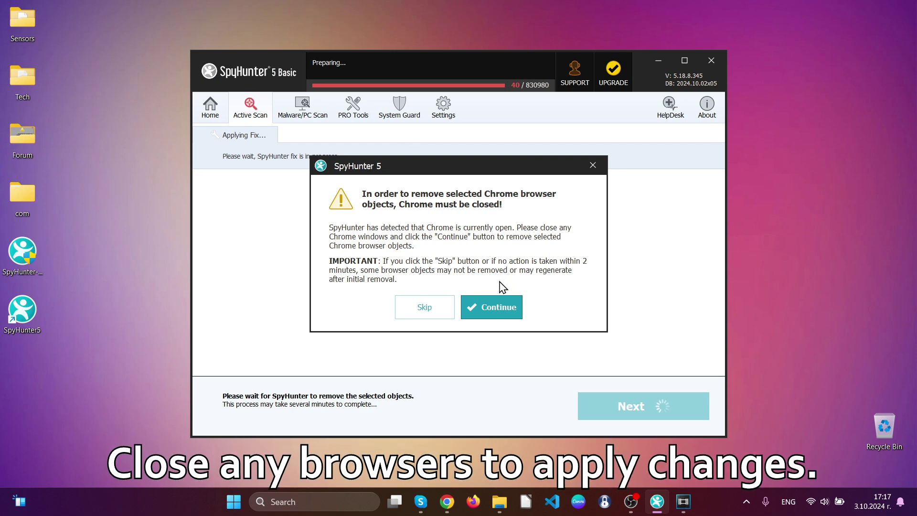
left_click(470, 309)
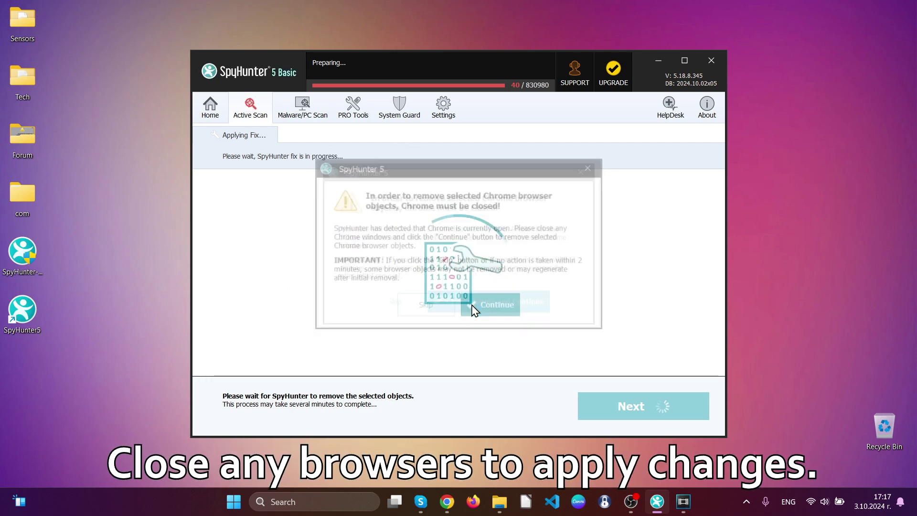
left_click(472, 309)
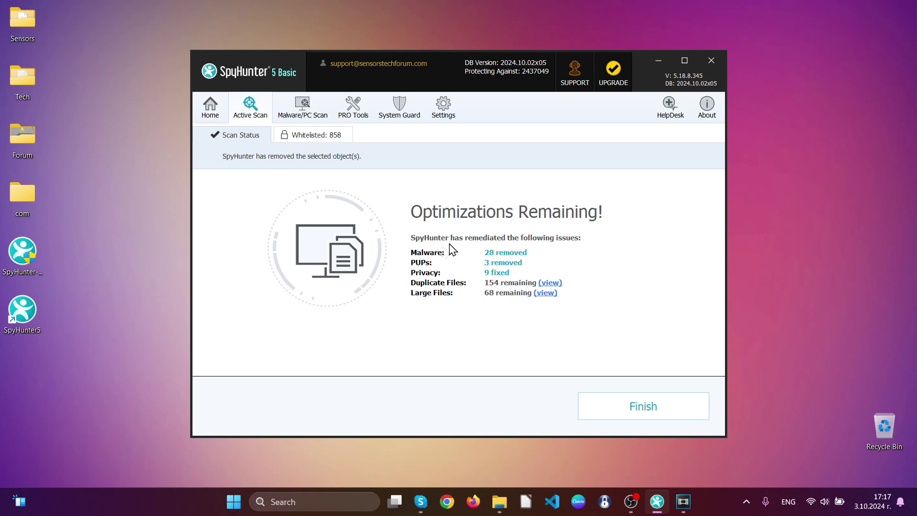
Step: Finish the SpyHunter removal results and launch Google Chrome
left_click(650, 410)
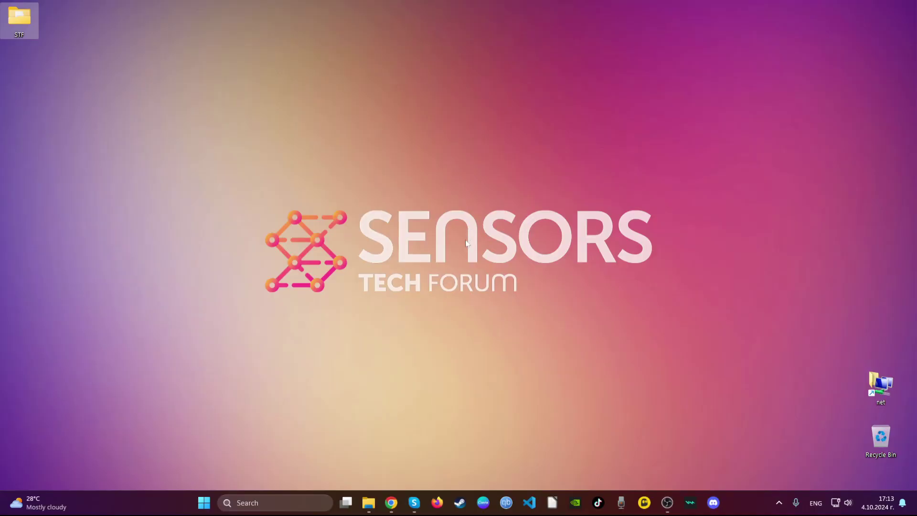
left_click(392, 503)
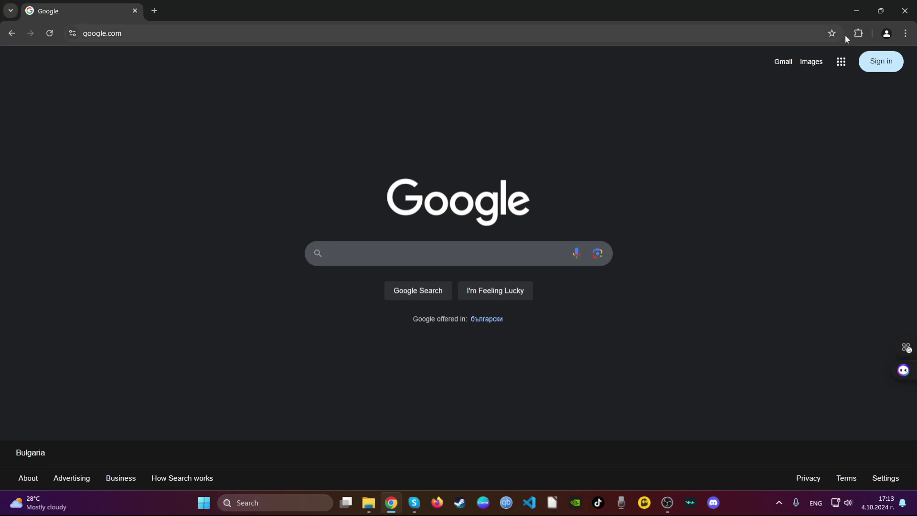
Step: Remove the Blocked Search extension from Chrome through the Extensions menu
left_click(858, 34)
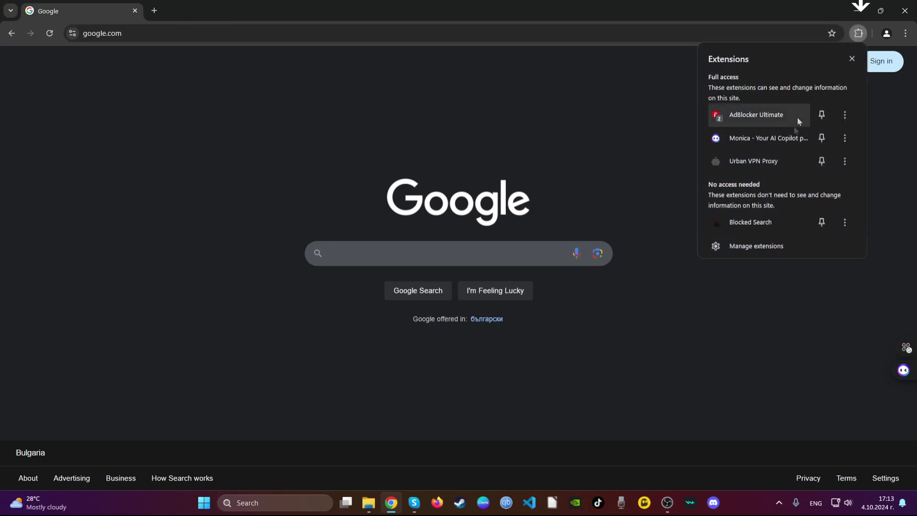
left_click(839, 224)
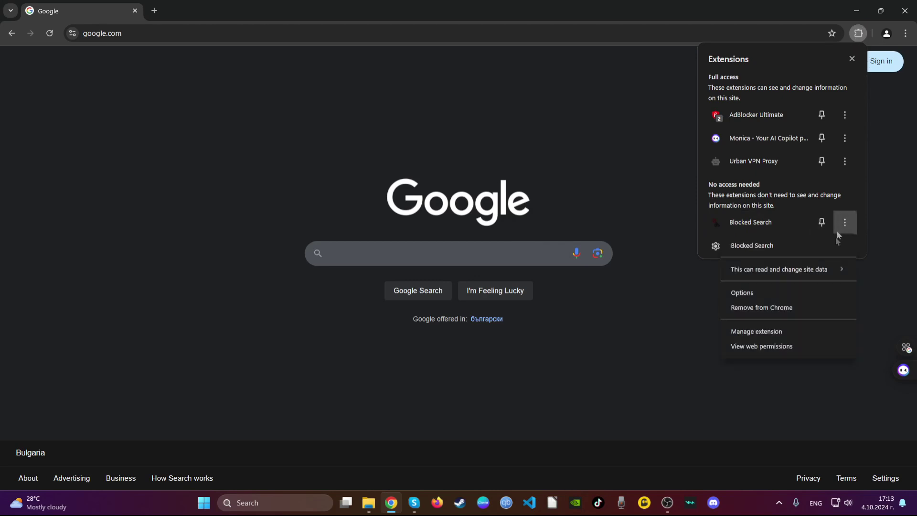
left_click(819, 307)
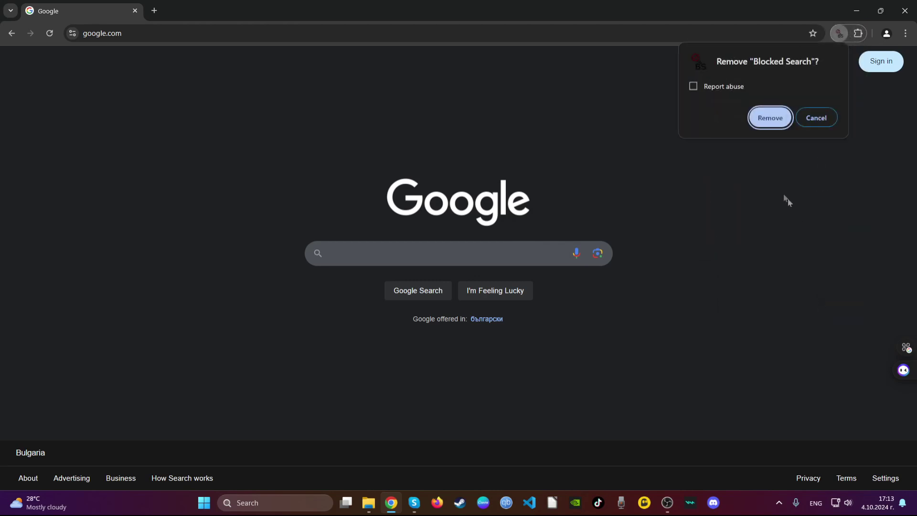
left_click(770, 118)
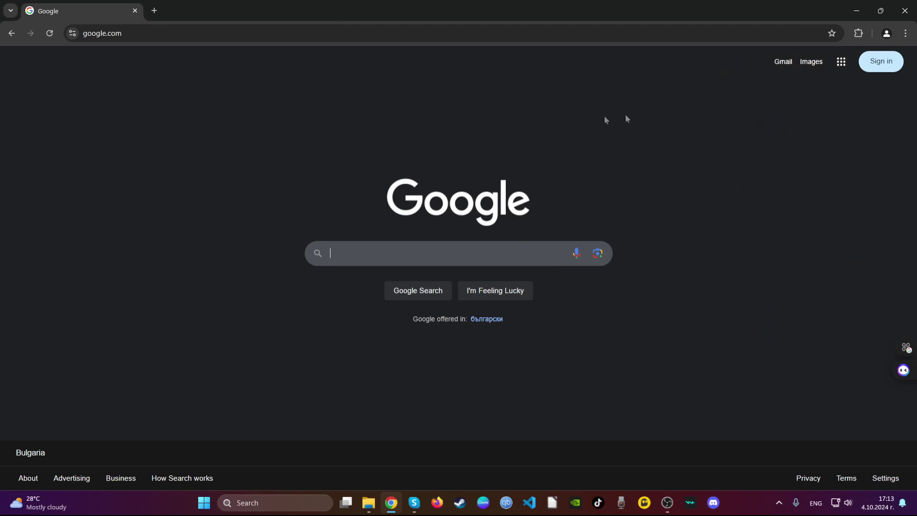
key("ctrl+l")
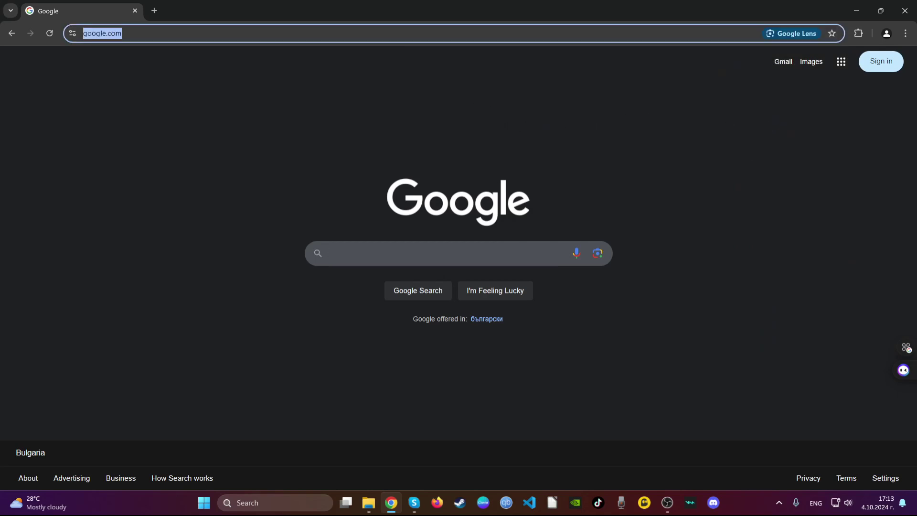
type("clea")
Step: Delete Chrome's all-time browsing data at chrome://settings/clearBrowserData, keeping passwords, and close Chrome
key("BackSpace")
key("BackSpace")
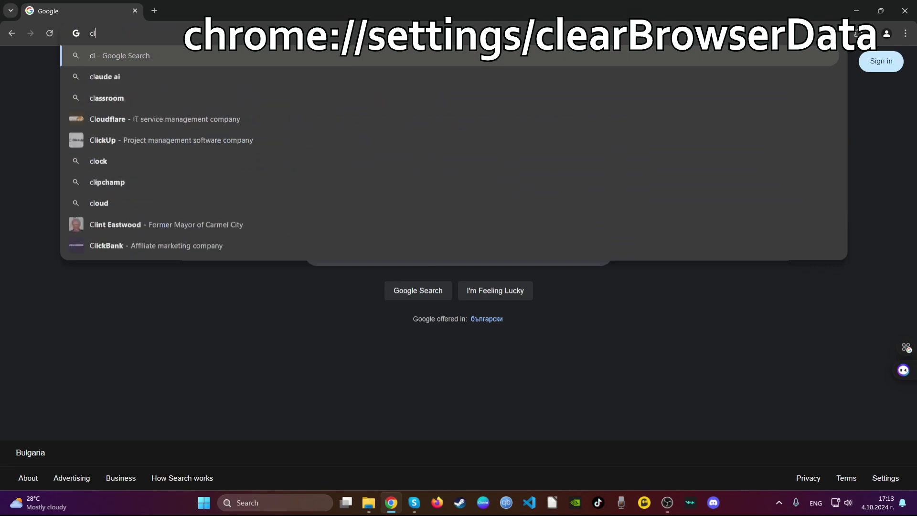
key("BackSpace")
key("BackSpace")
type("chrome:")
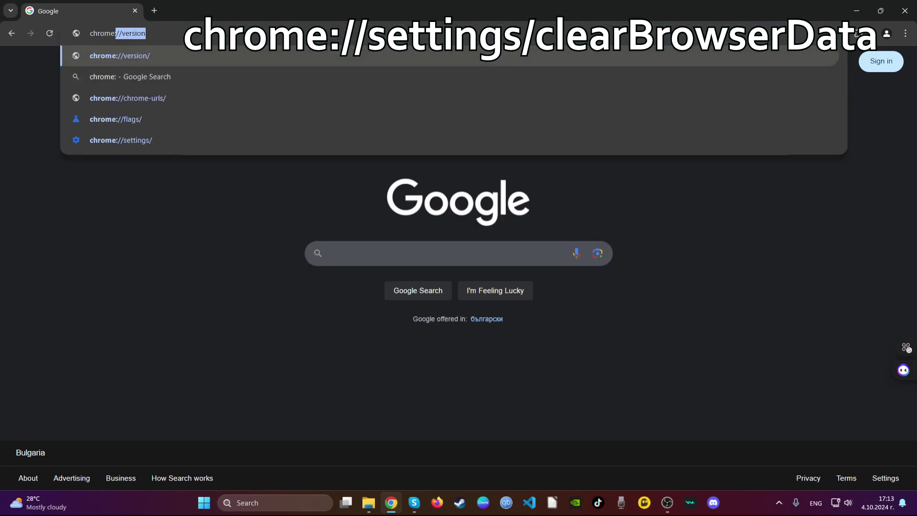
type("//")
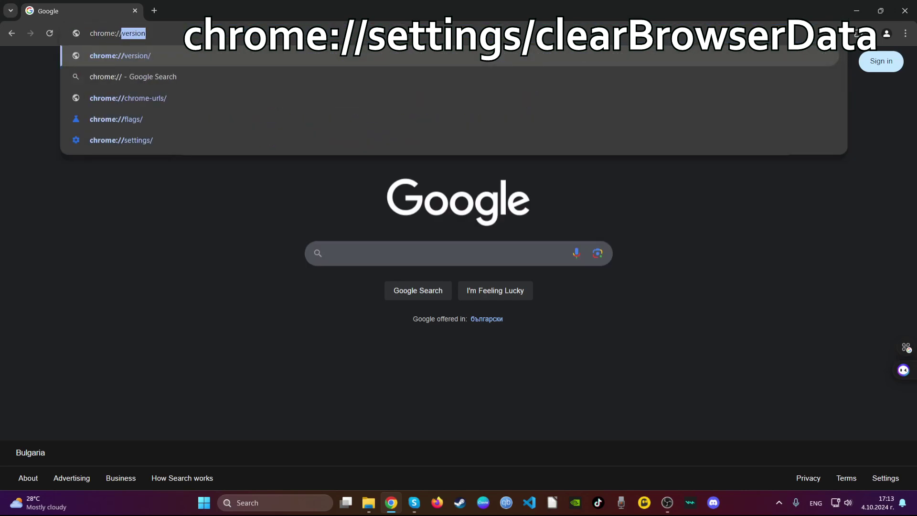
type("settings/")
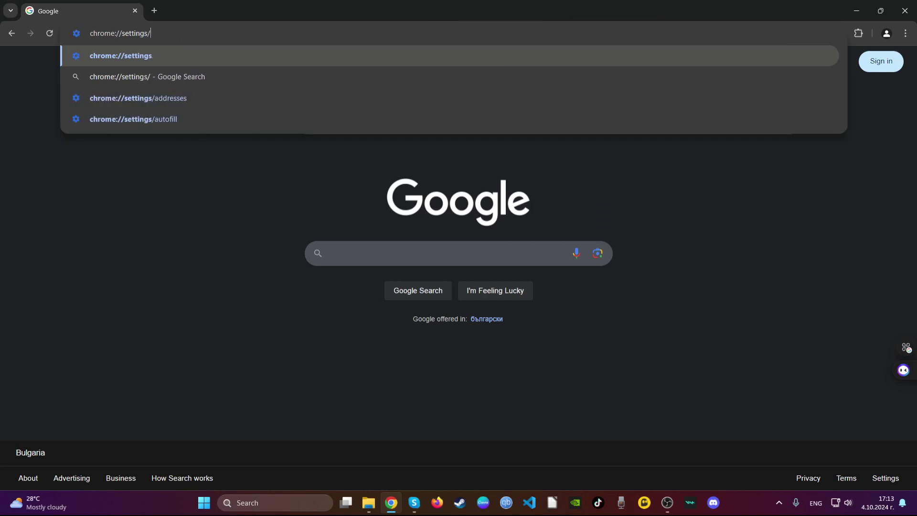
type("clea")
key("Return")
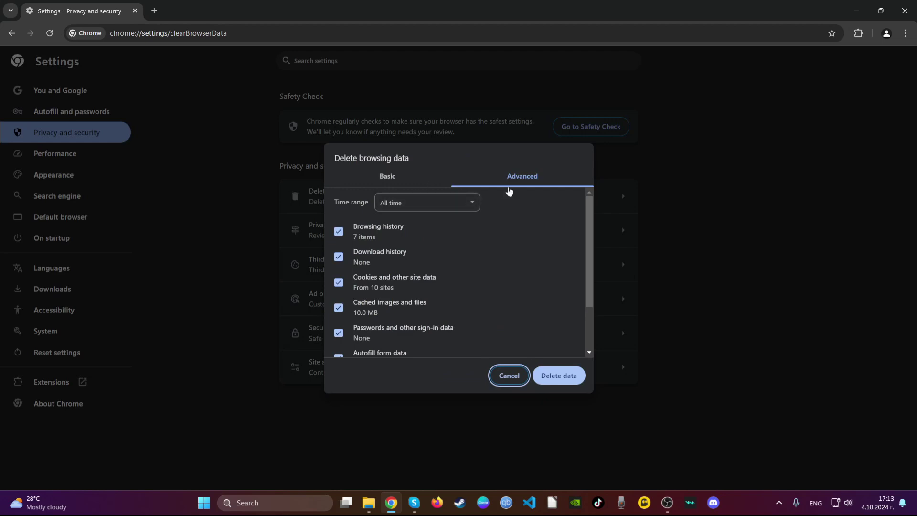
scroll(445, 260, "down", 2)
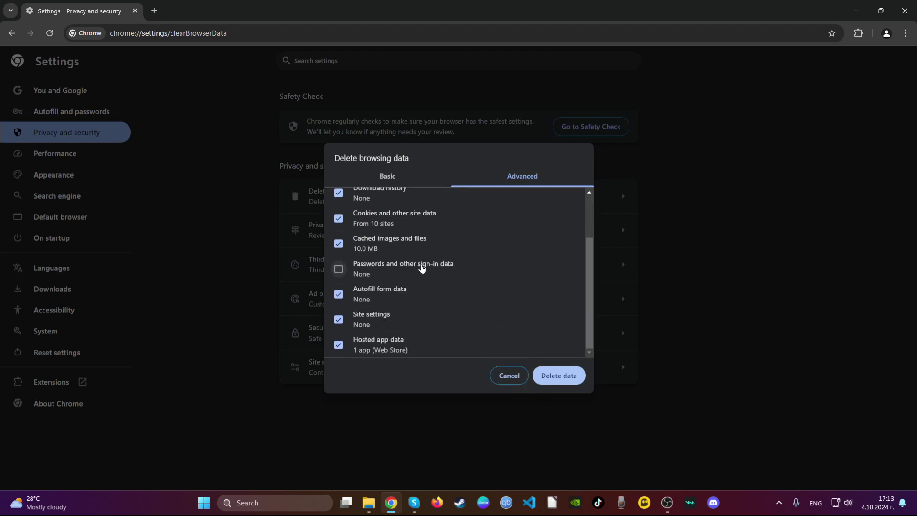
left_click(576, 378)
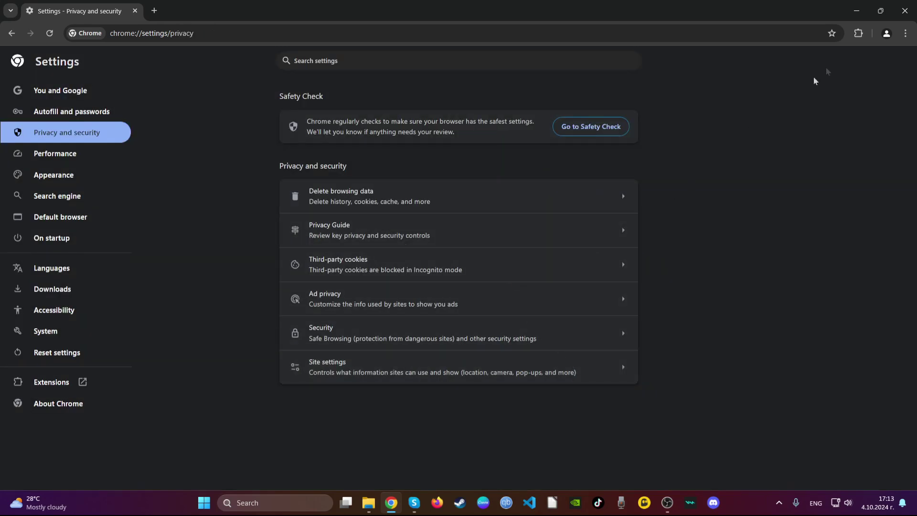
left_click(905, 11)
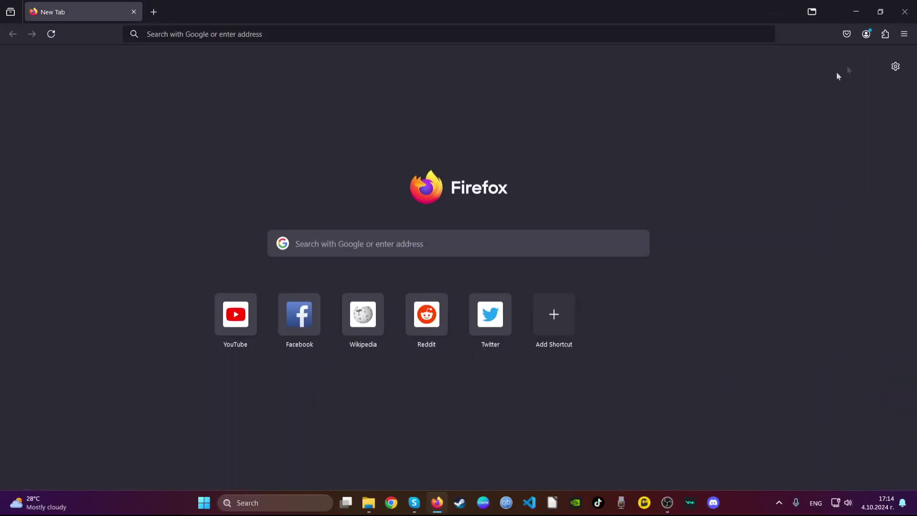
Step: Remove the Safeplex Search extension from Firefox through its gear menu
left_click(886, 36)
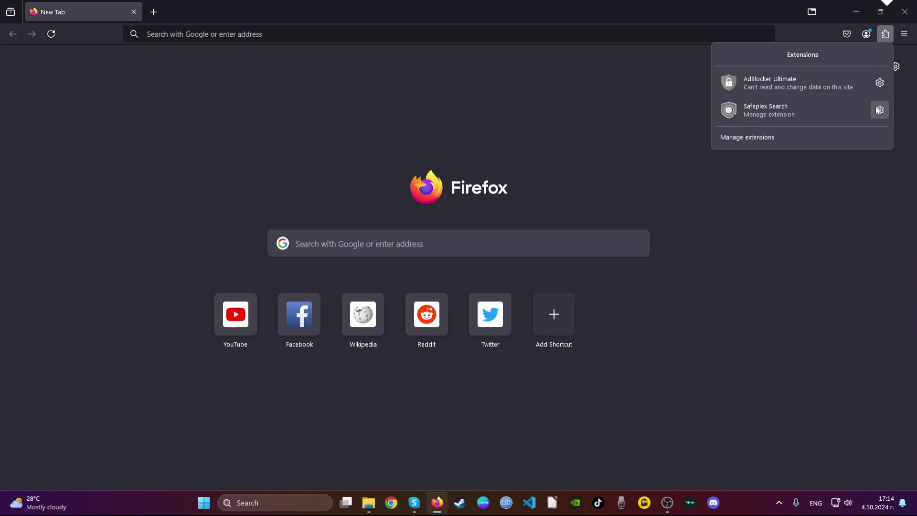
right_click(839, 114)
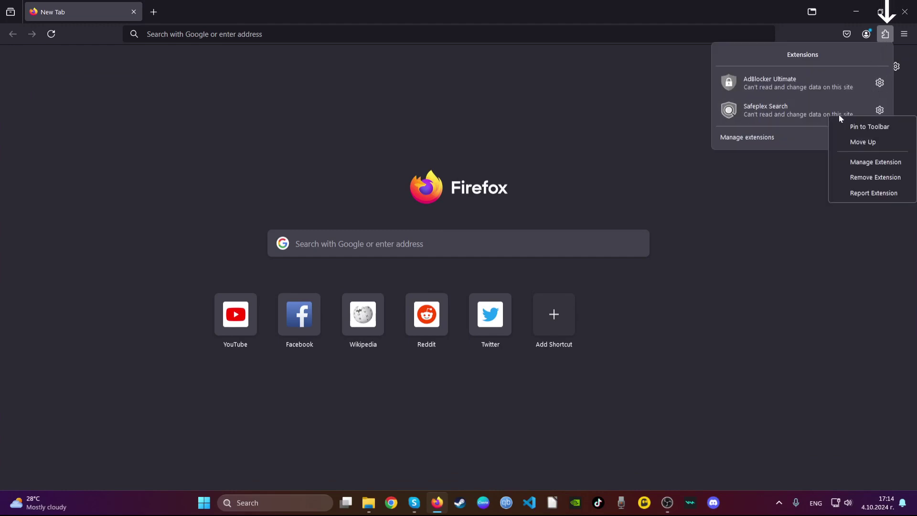
left_click(875, 110)
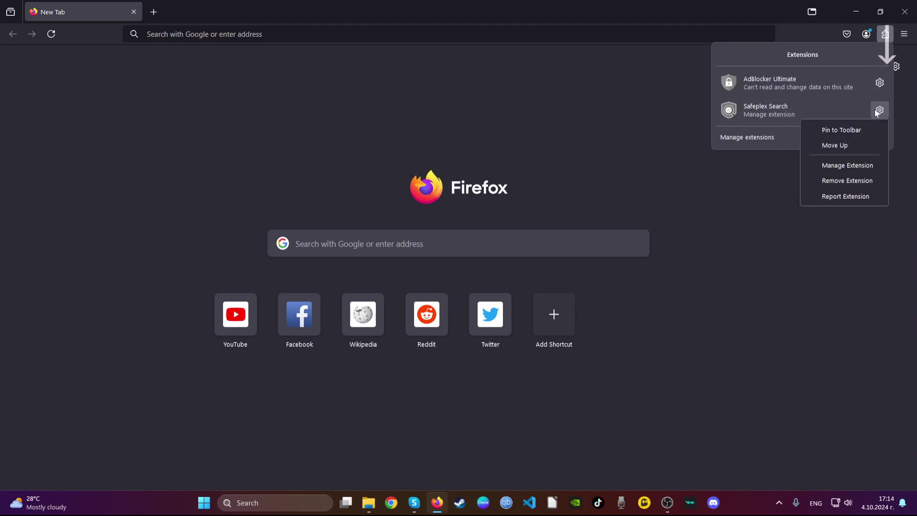
left_click(845, 183)
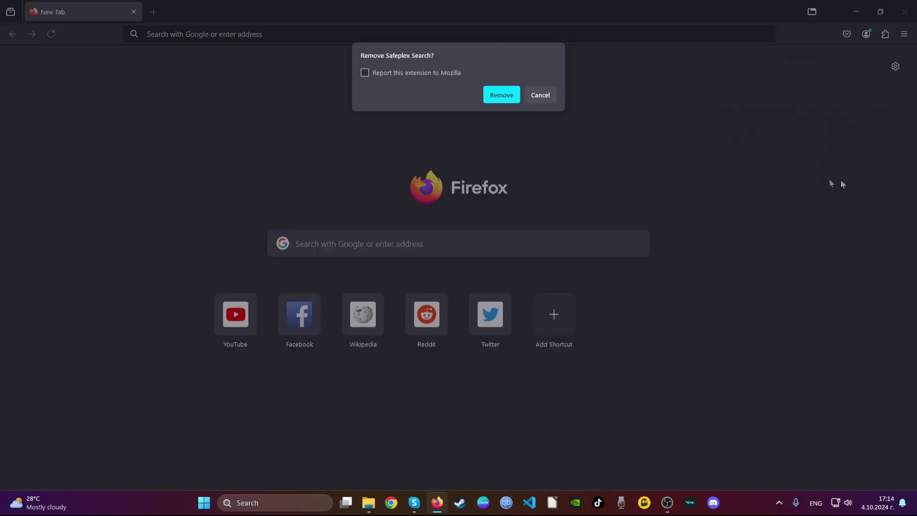
left_click(507, 96)
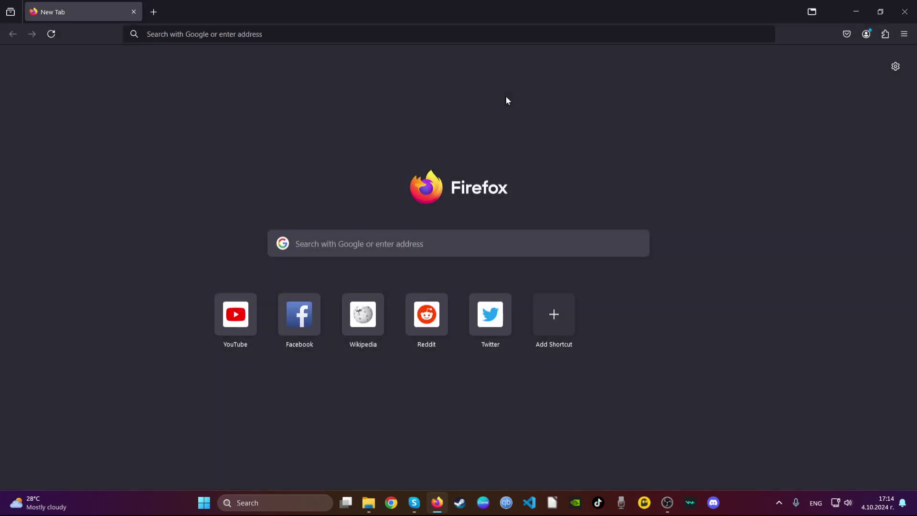
left_click(434, 34)
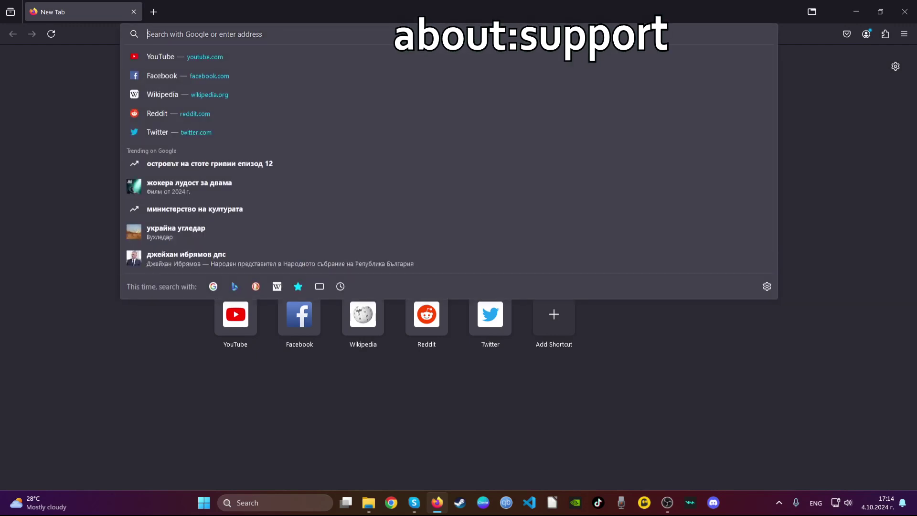
type("about")
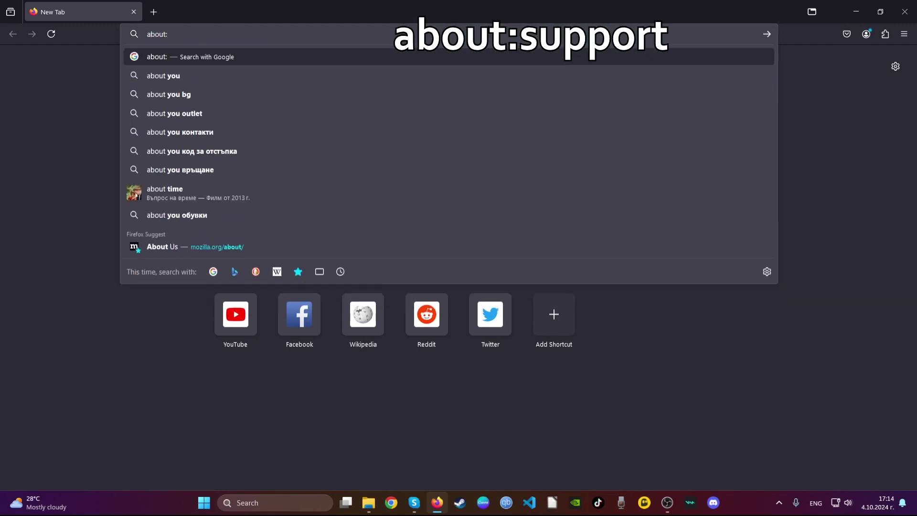
type(":support")
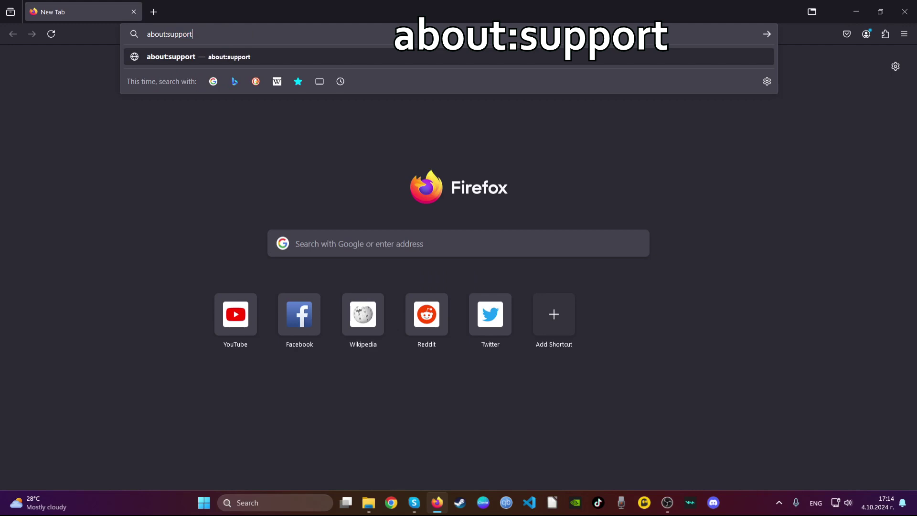
Step: Refresh Firefox from about:support, dismiss the import summary and recentre the window
key("Return")
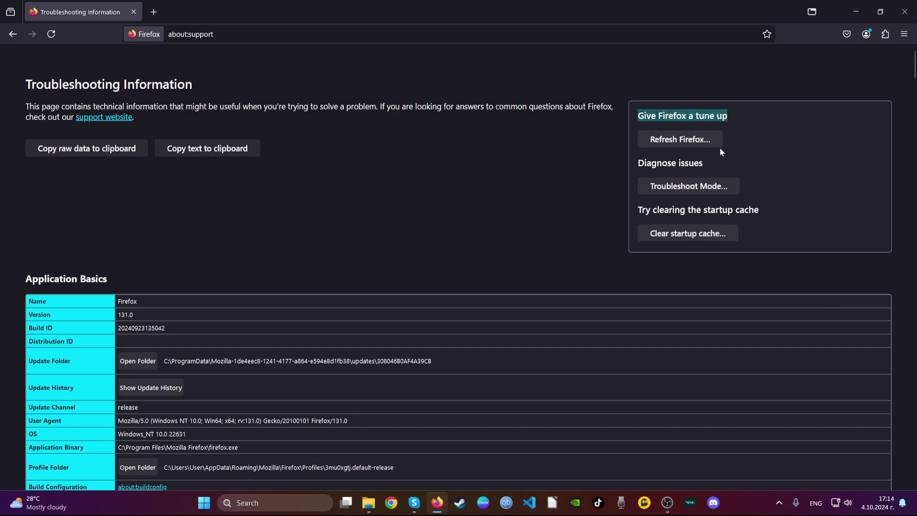
left_click(664, 142)
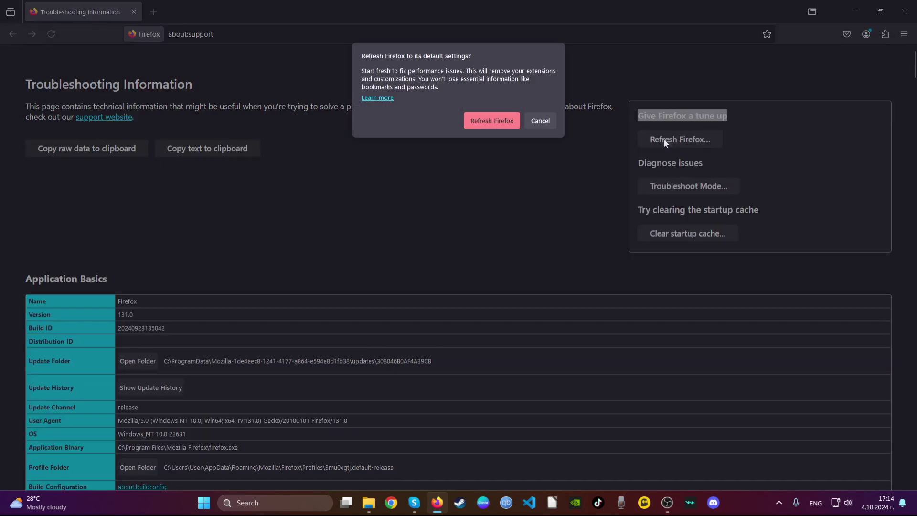
left_click(483, 120)
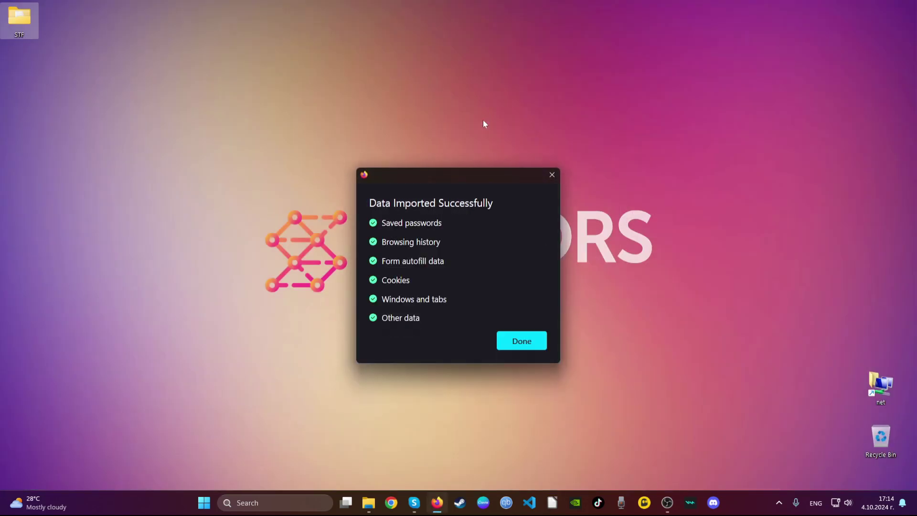
left_click(521, 342)
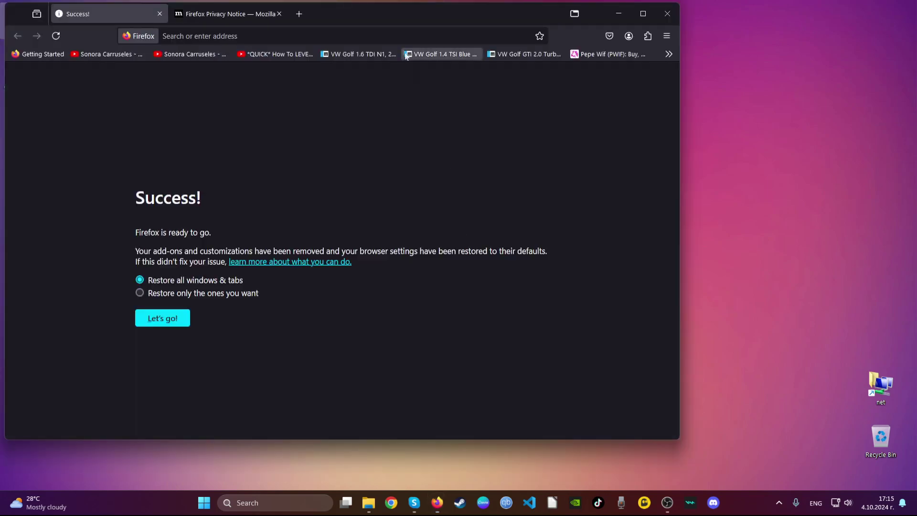
left_click_drag(505, 70, 552, 57)
left_click_drag(427, 330, 296, 236)
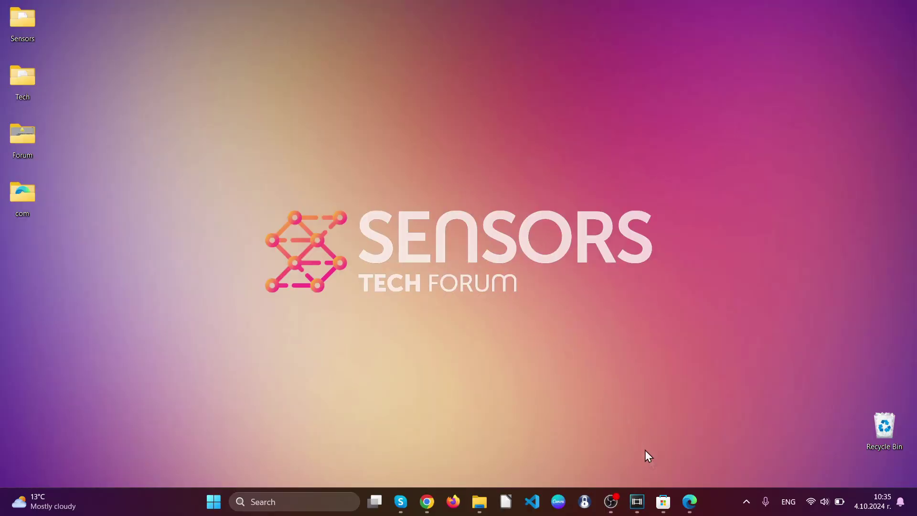
Step: Launch Edge and remove the Search from Popup or ContextMenu extension
left_click(690, 510)
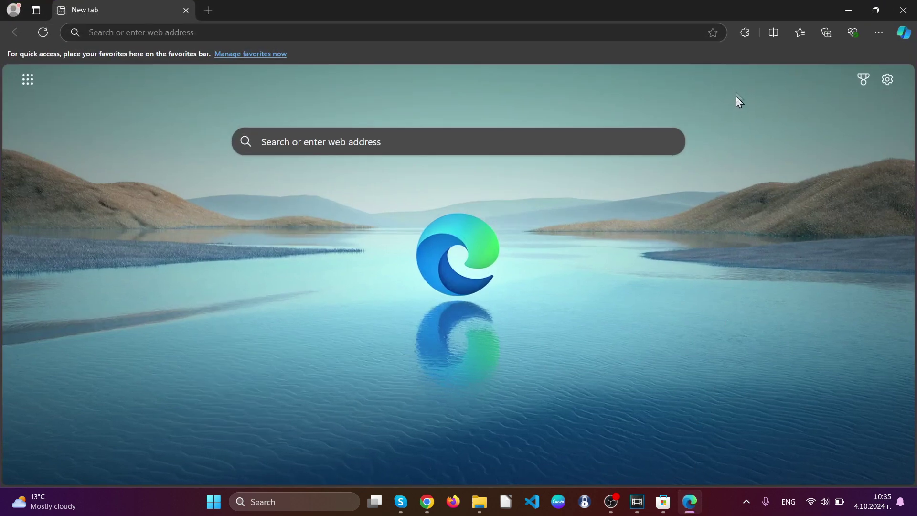
left_click(742, 33)
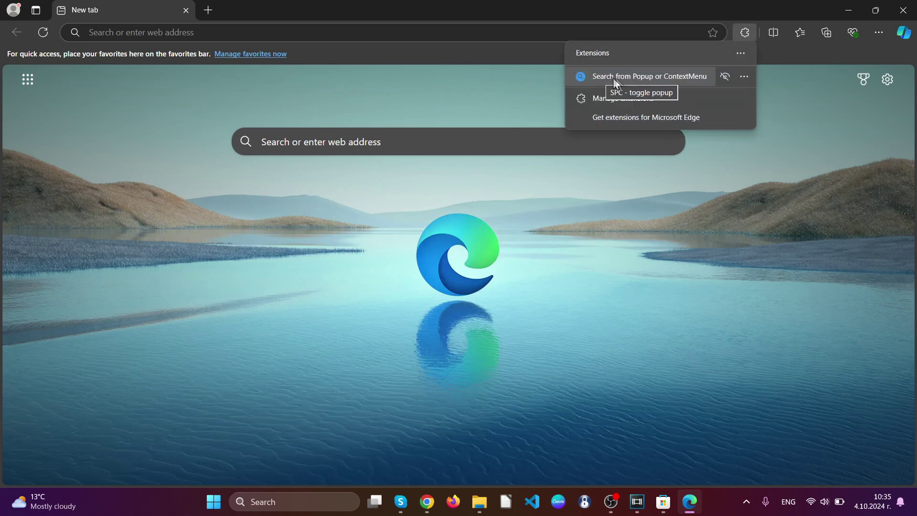
left_click(744, 77)
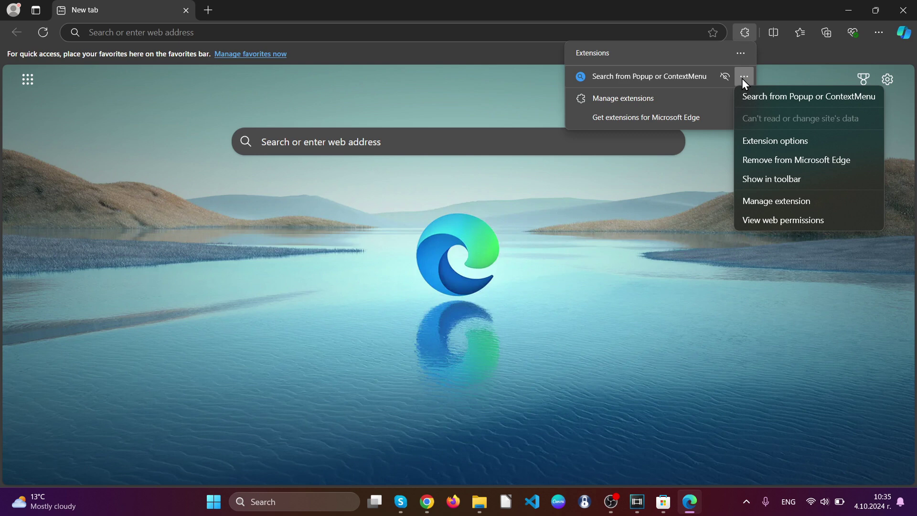
left_click(768, 160)
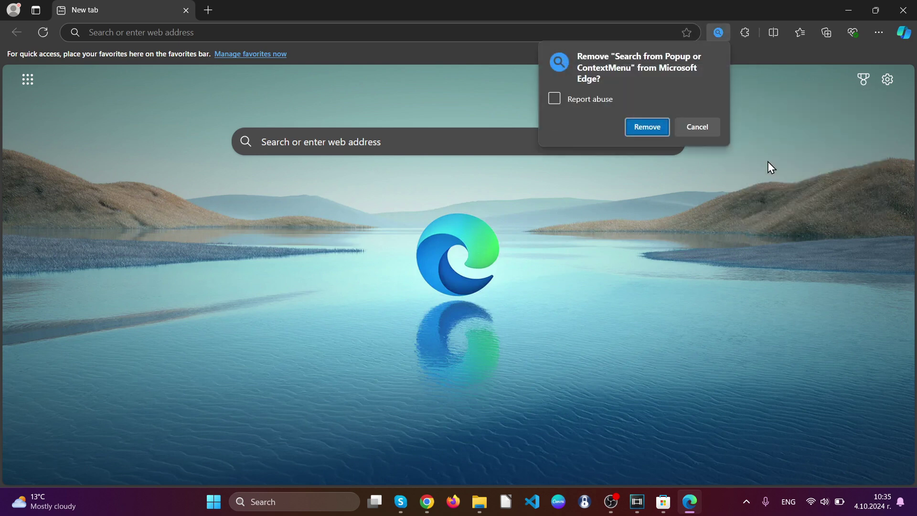
left_click(635, 128)
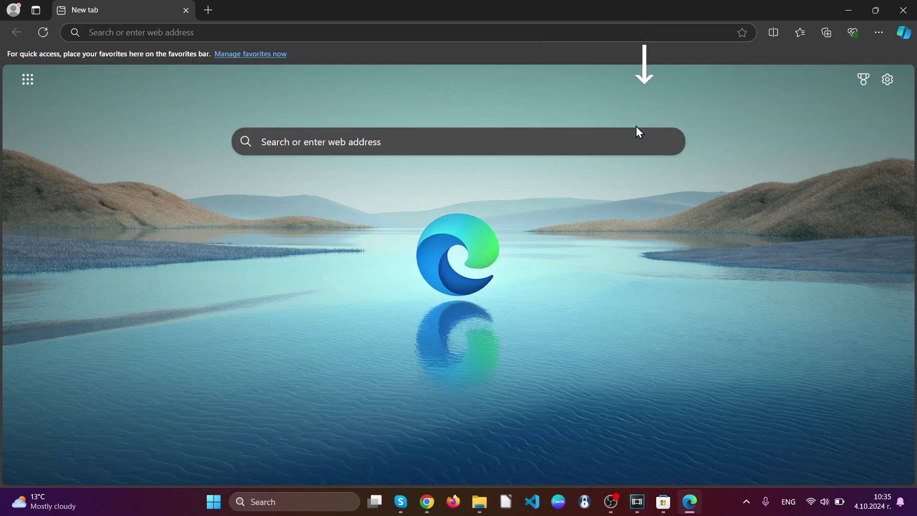
left_click(405, 31)
type("ed")
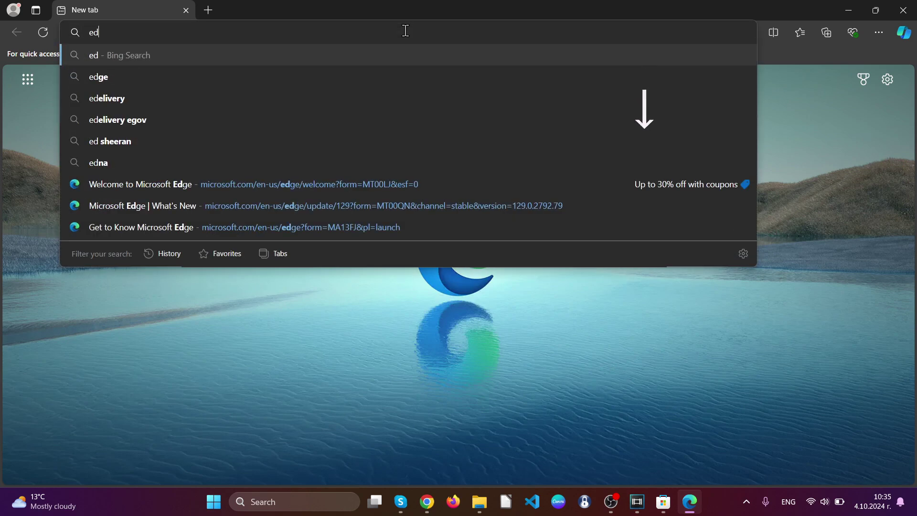
type("ge:")
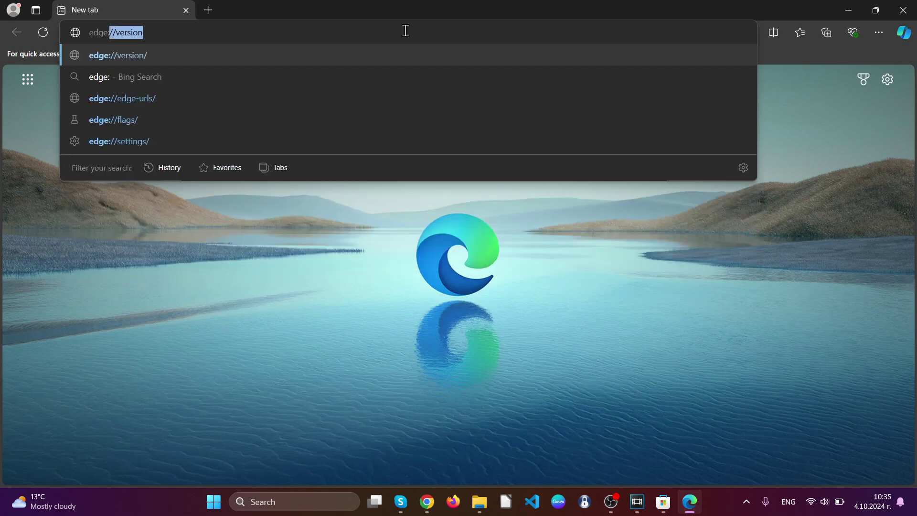
type("//settings/")
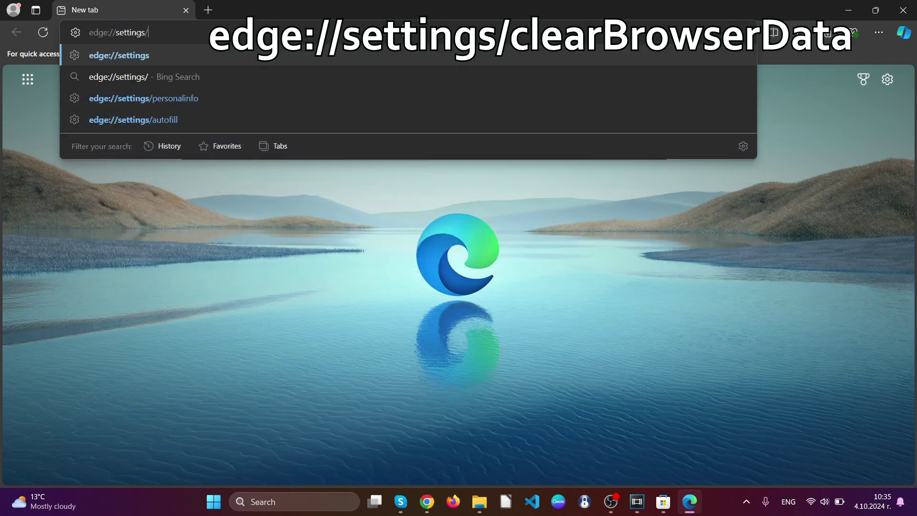
type("clearB")
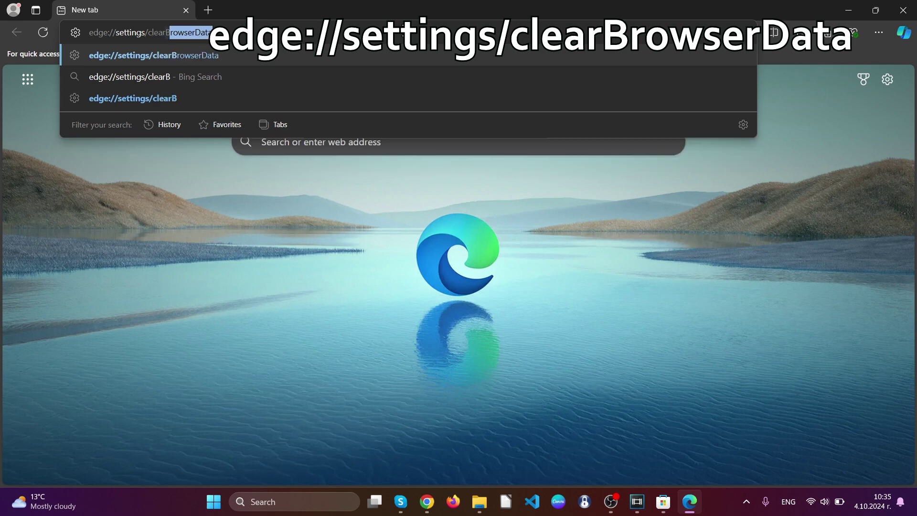
type("rowserData")
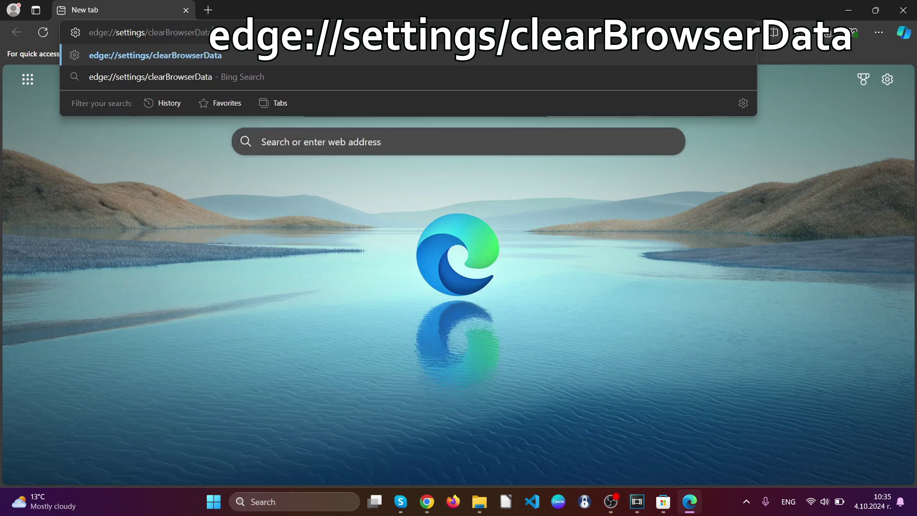
Step: Clear all-time Edge data, including Media Foundation, previous-version data and site permissions, then close Edge
key("Return")
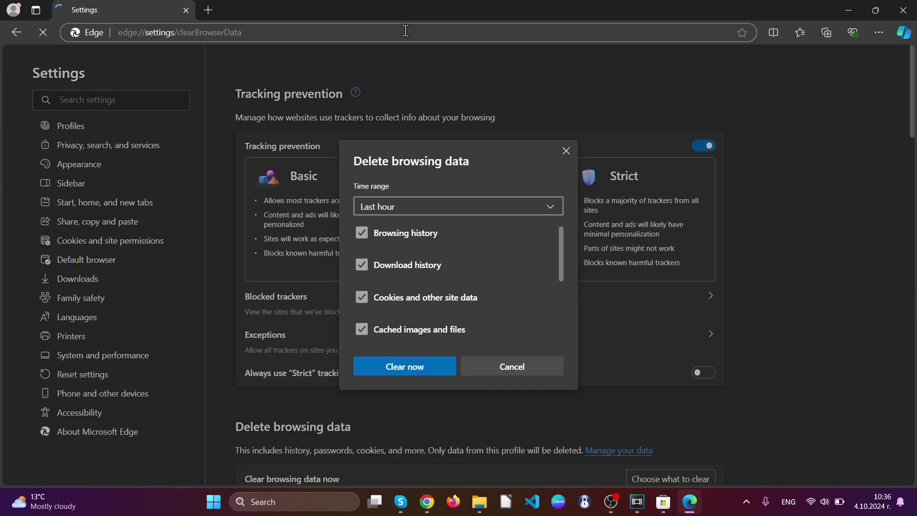
left_click(419, 205)
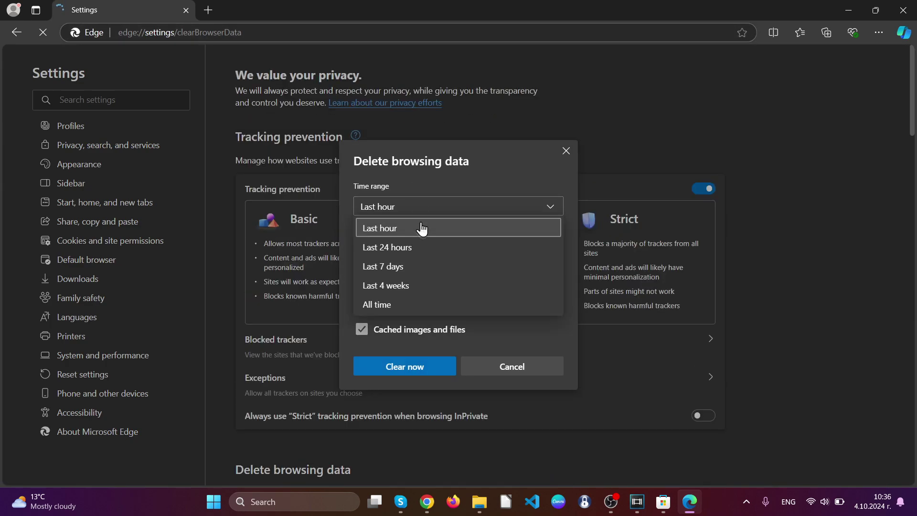
left_click(403, 306)
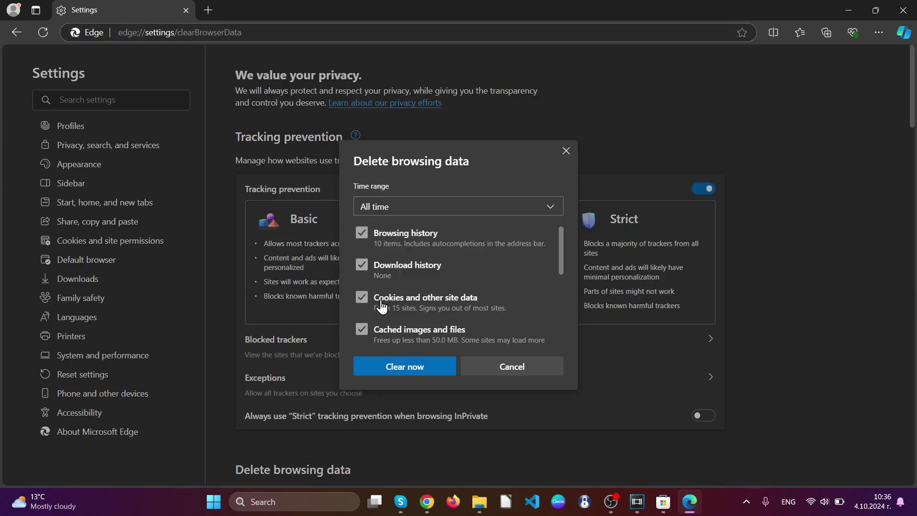
scroll(421, 280, "down", 3)
scroll(392, 286, "down", 2)
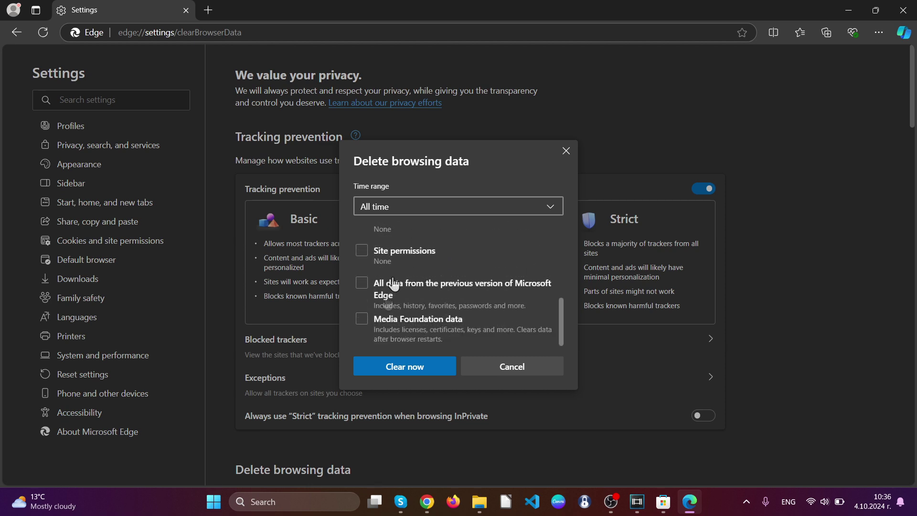
left_click(365, 319)
left_click(362, 284)
left_click(362, 251)
scroll(366, 298, "up", 2)
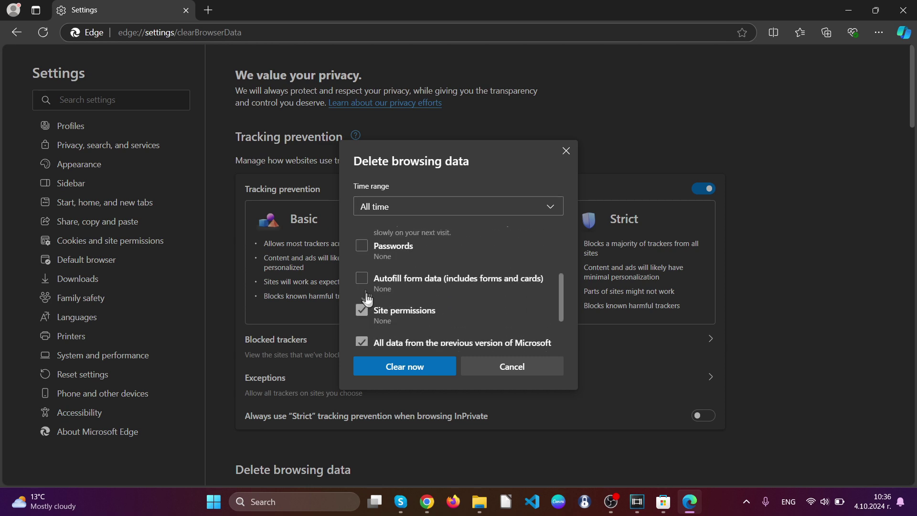
scroll(363, 286, "up", 2)
scroll(379, 301, "down", 1)
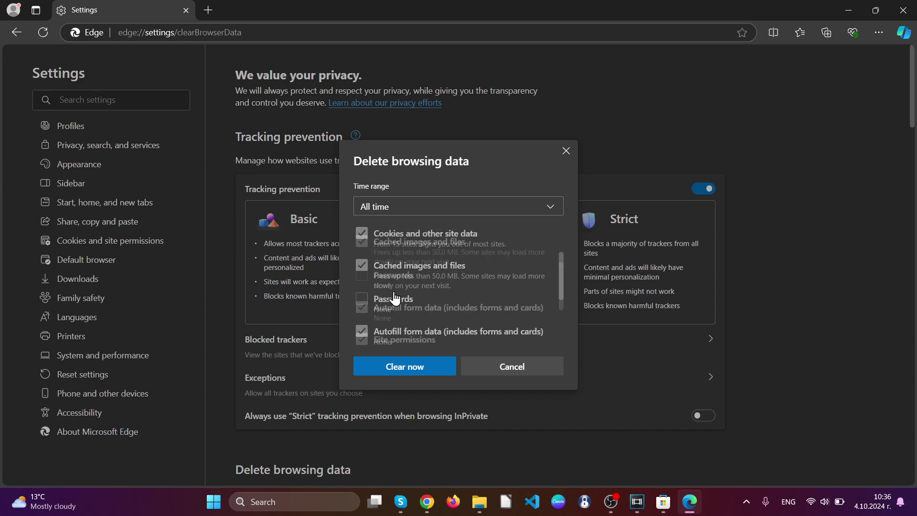
scroll(392, 300, "down", 2)
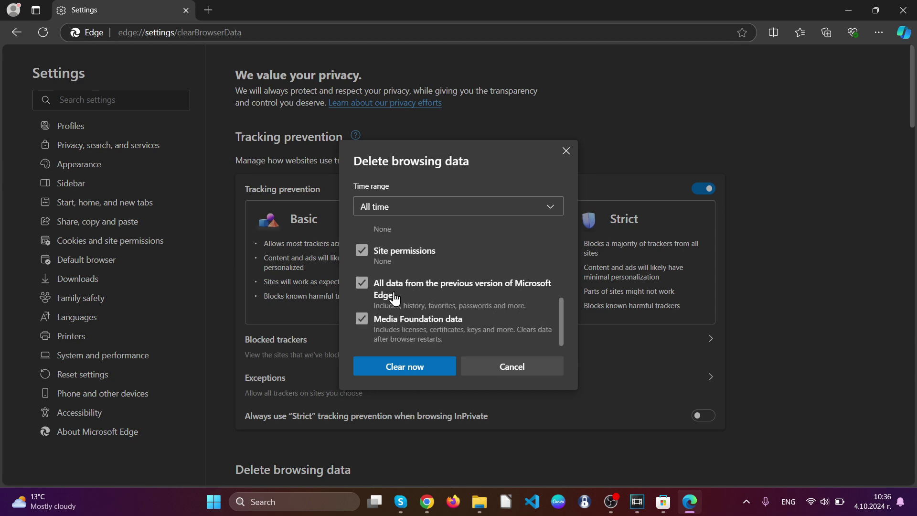
left_click(405, 368)
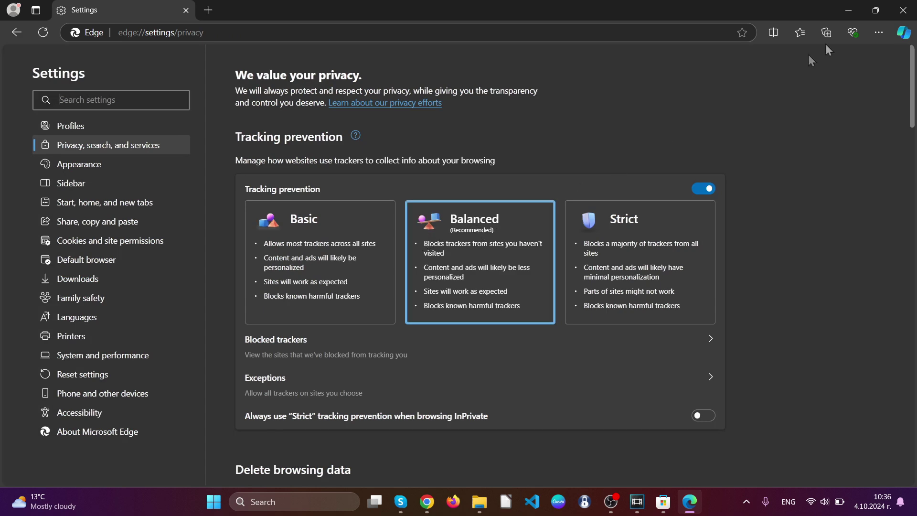
left_click(903, 10)
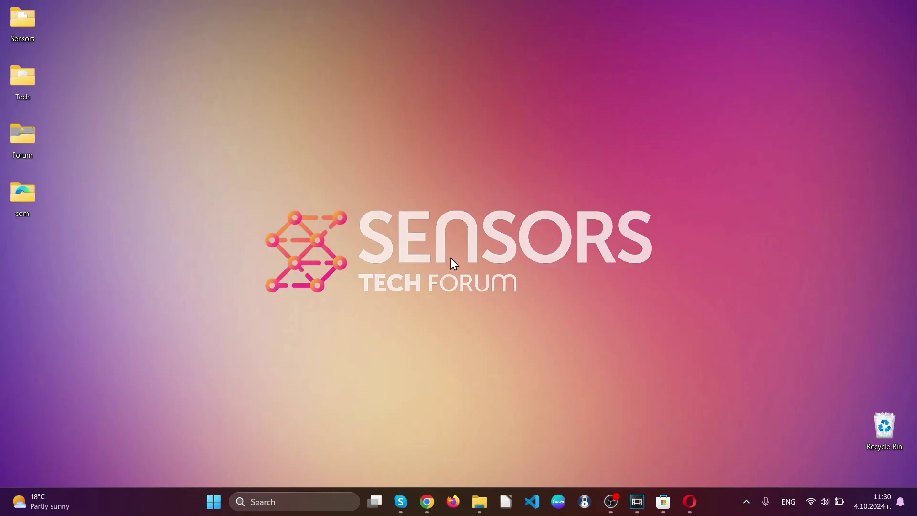
Step: Launch Opera, remove the Search all Tabs extension, and close the removal feedback page
left_click(689, 501)
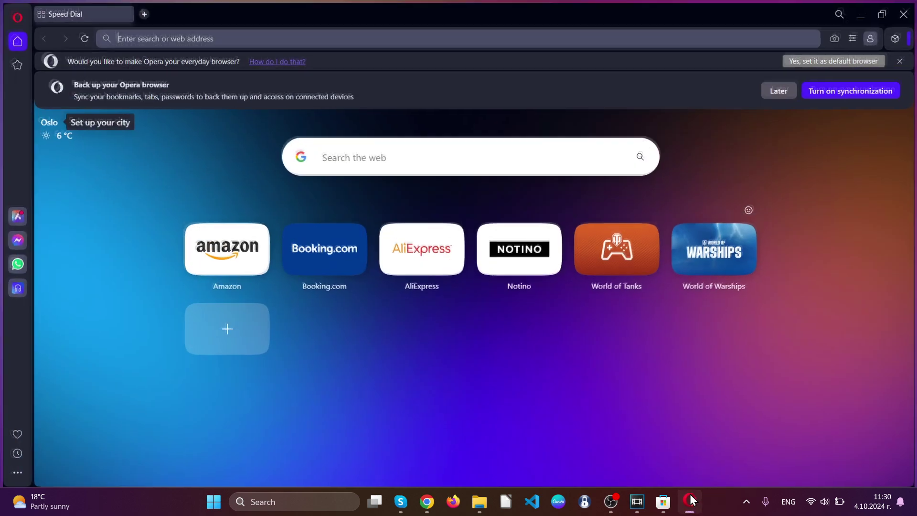
left_click(898, 37)
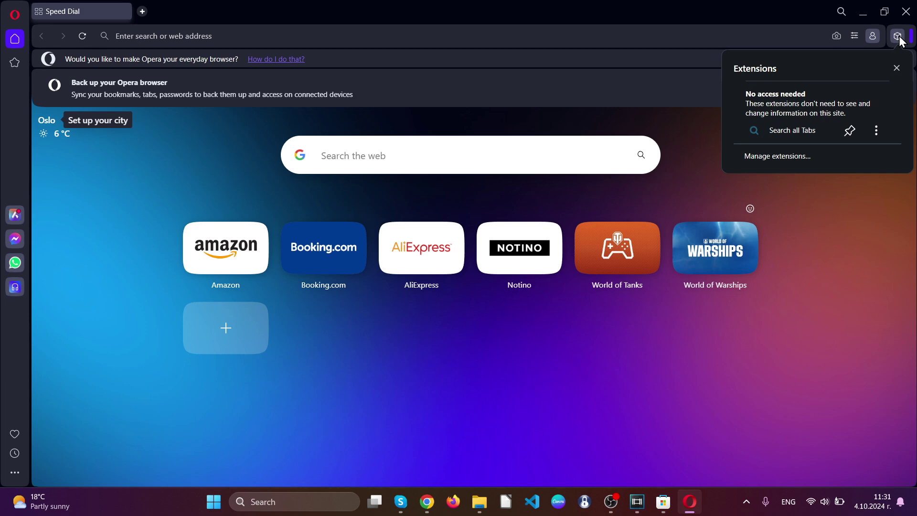
left_click(874, 135)
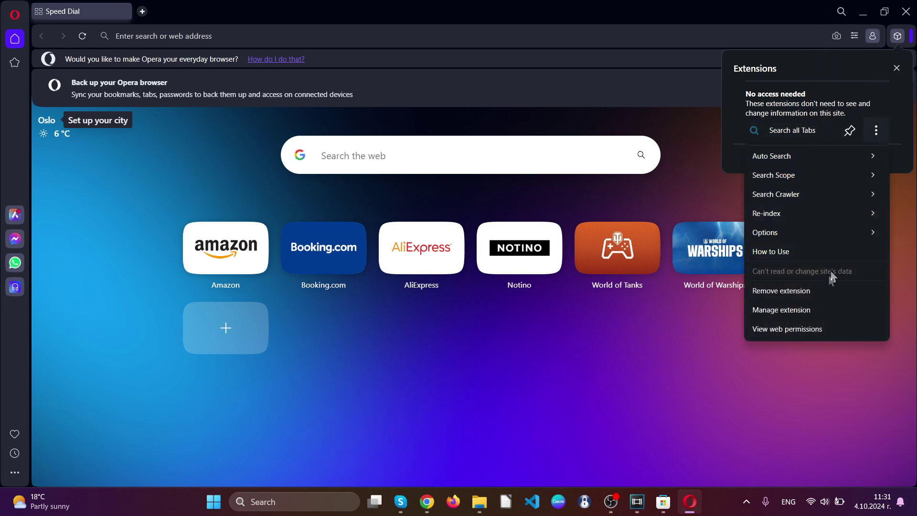
left_click(823, 290)
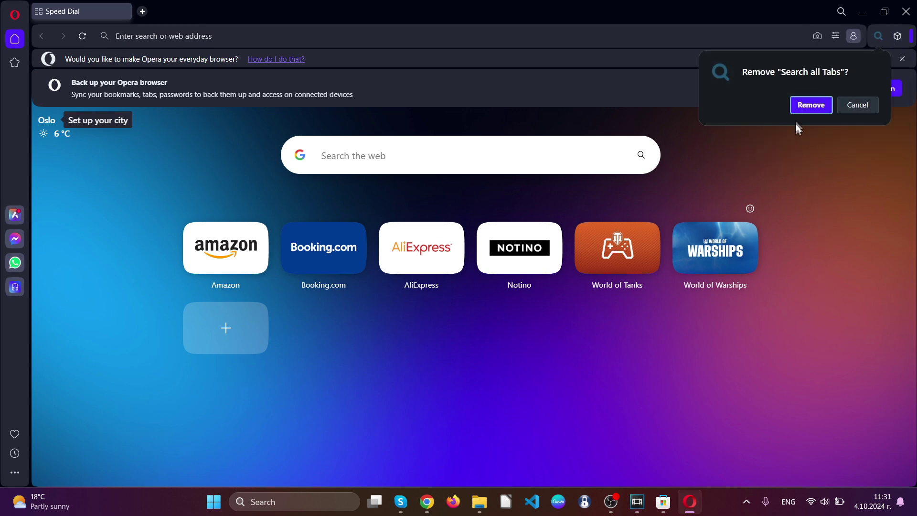
left_click(798, 110)
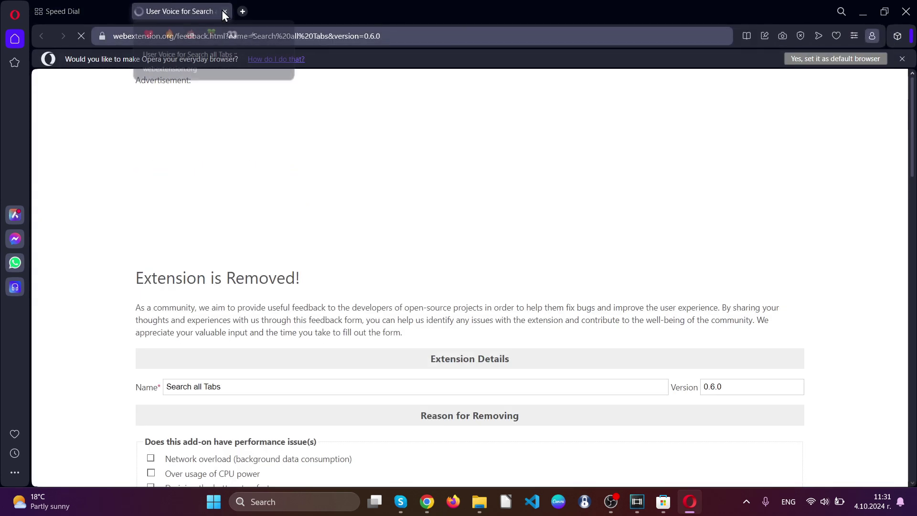
left_click(224, 12)
left_click(200, 35)
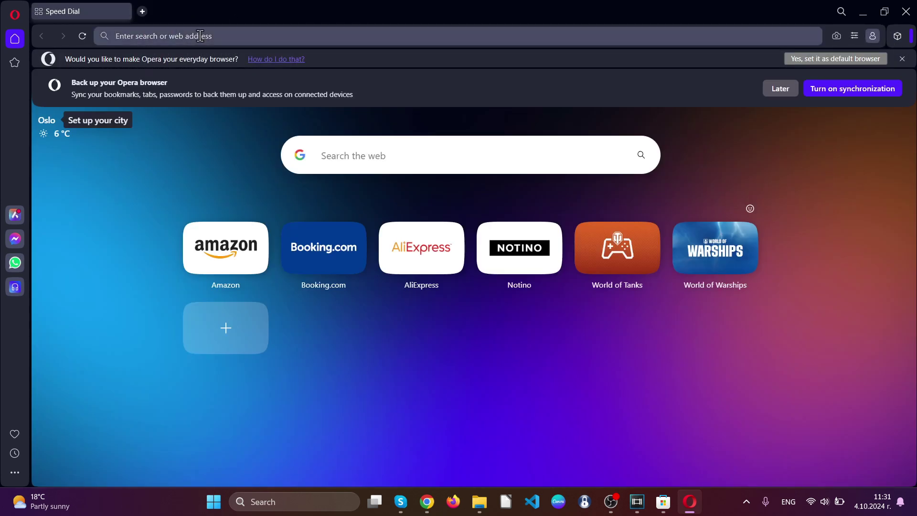
type("o")
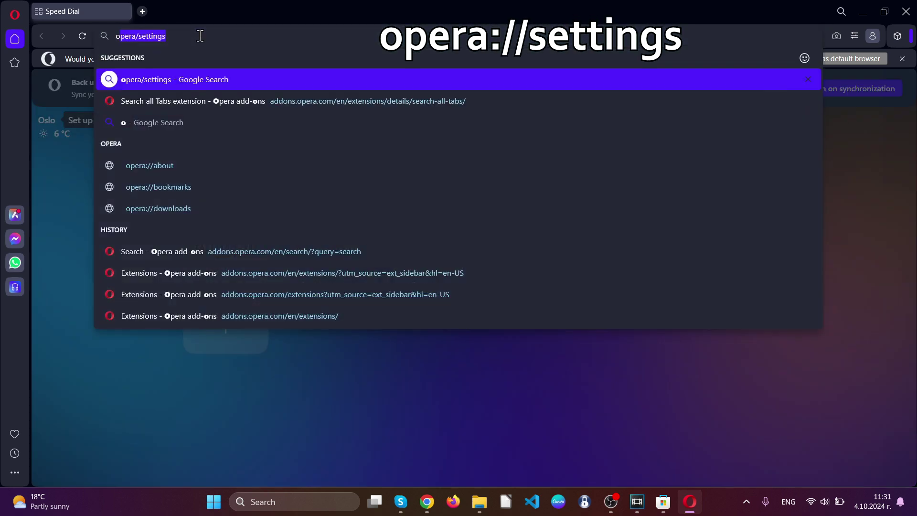
type("pera://")
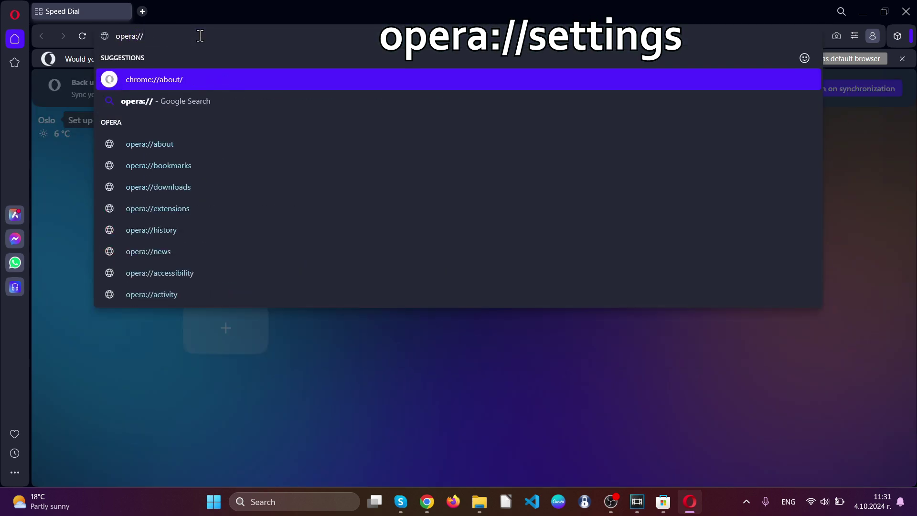
type("settings")
Step: Delete Opera's all-time browsing data using the Advanced options, including autofill, site settings and hosted app data
key("Return")
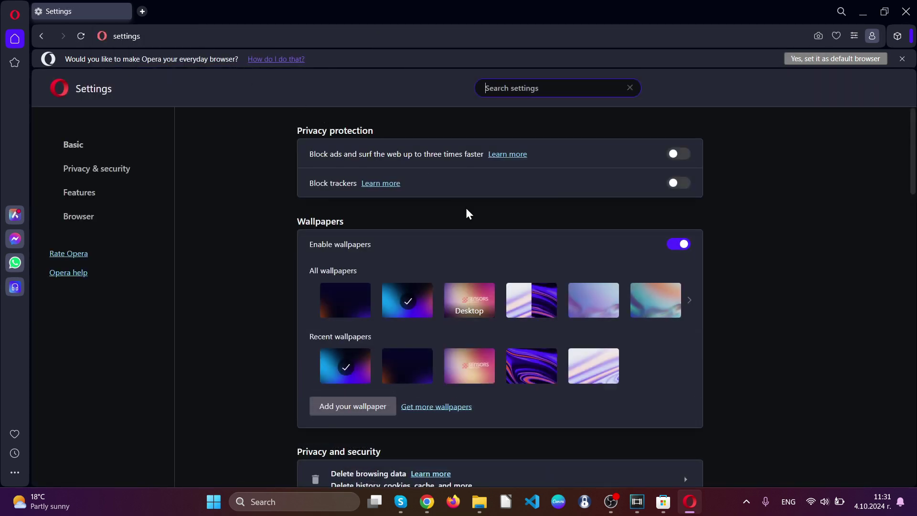
left_click(90, 172)
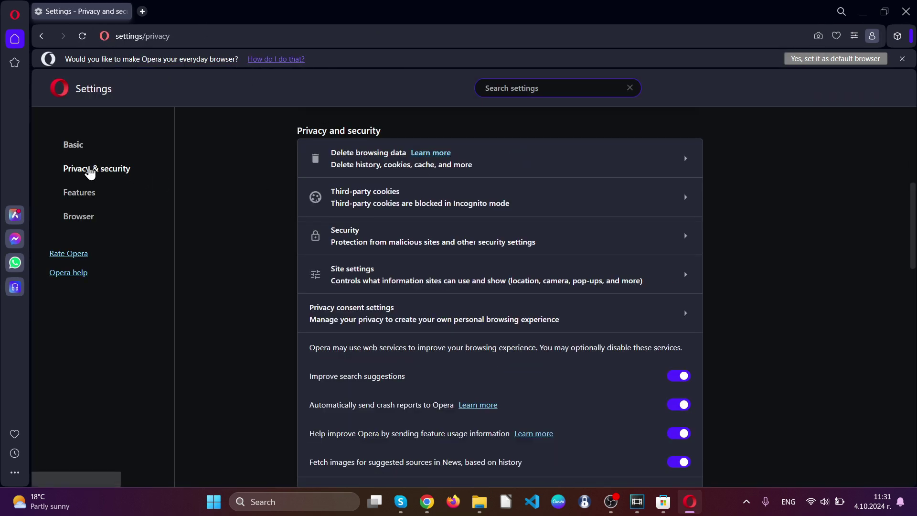
left_click(355, 160)
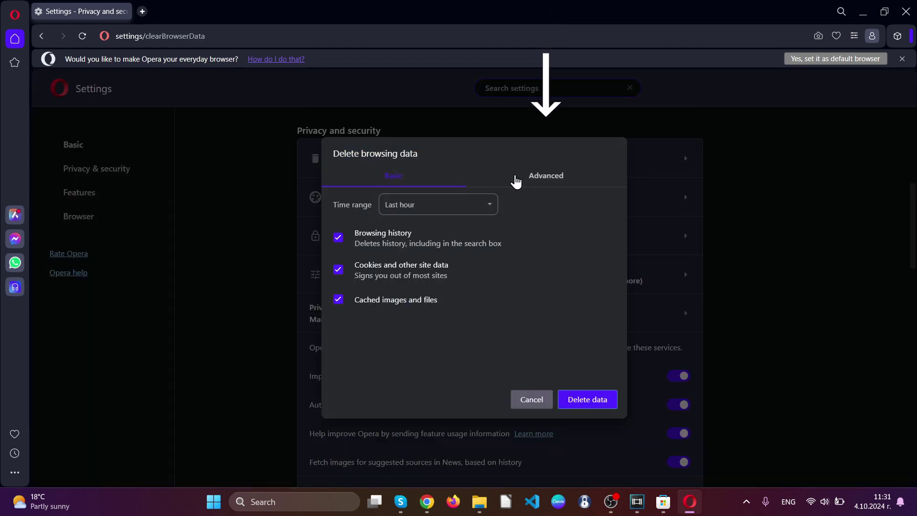
left_click(541, 179)
left_click(466, 206)
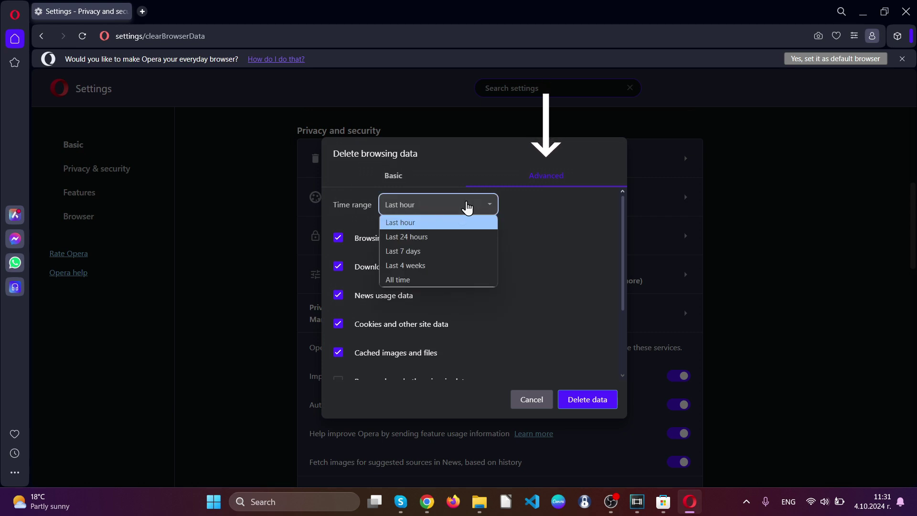
left_click(438, 280)
scroll(436, 276, "down", 2)
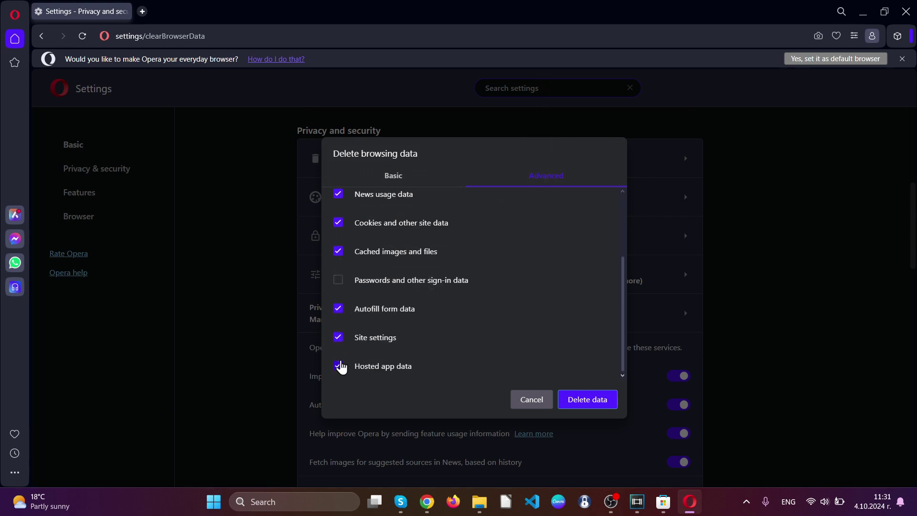
left_click(588, 399)
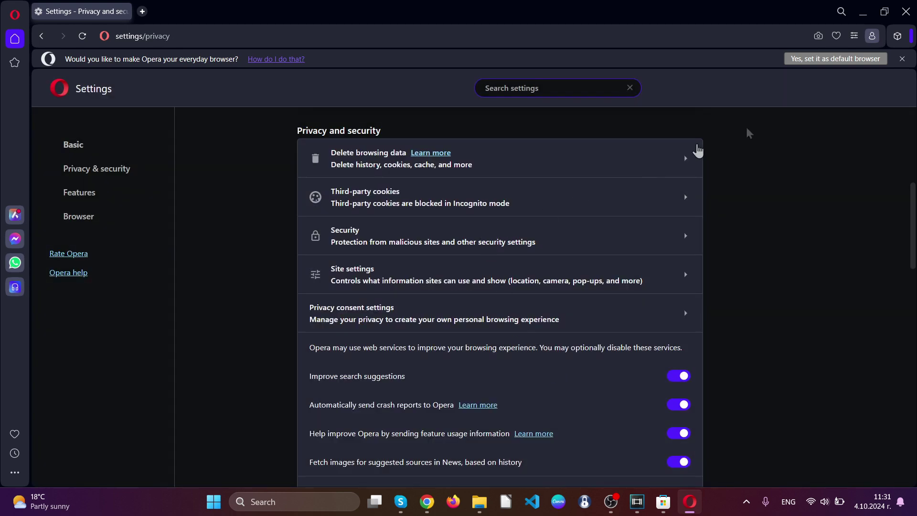
left_click(906, 12)
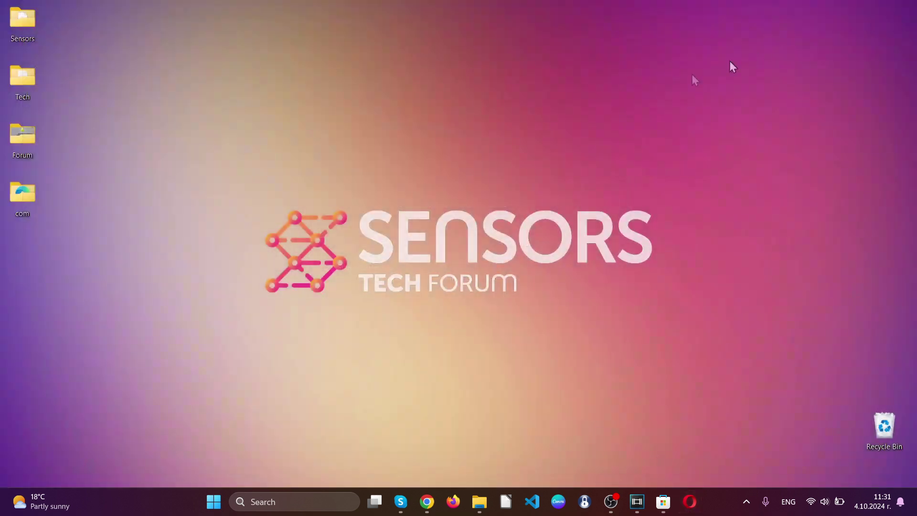